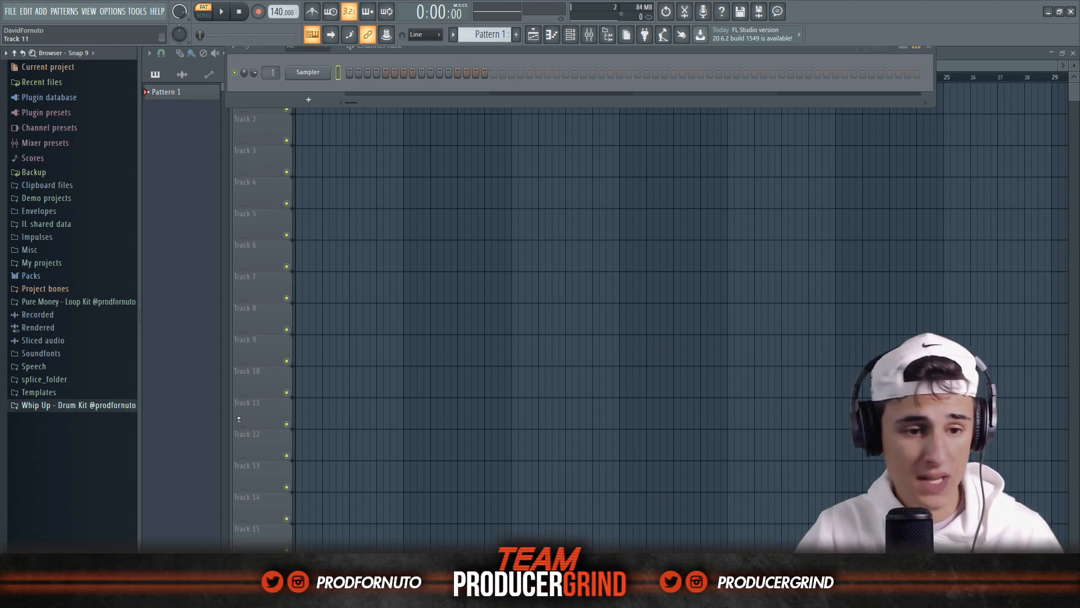
Step: Place the murder mystery fminor 165bpm loop from the Pure Money kit at the start of Track 1 and set the tempo to 165
click(62, 302)
click(38, 341)
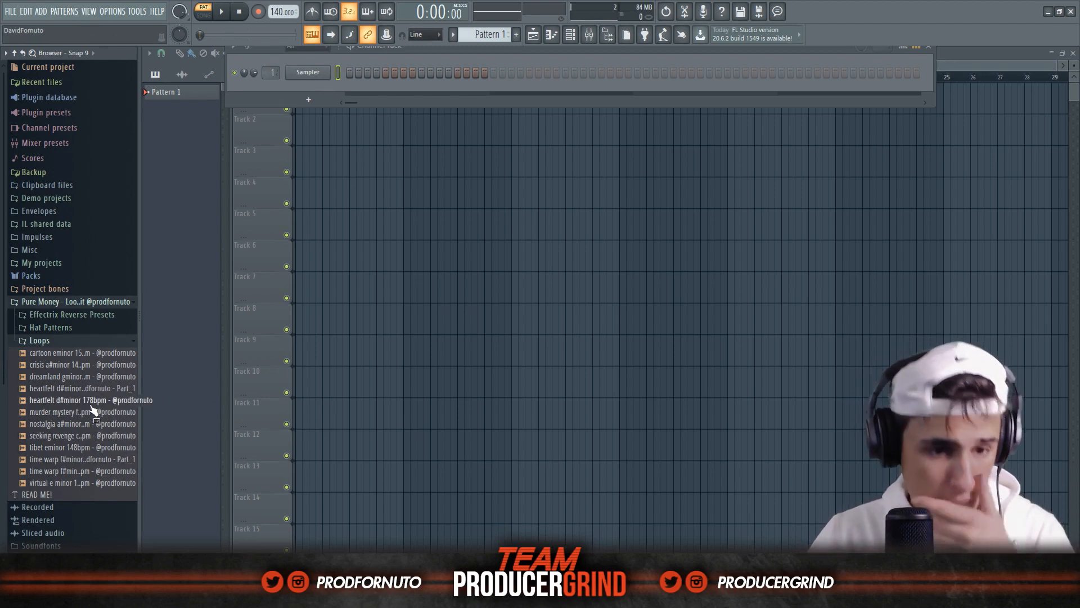
click(51, 366)
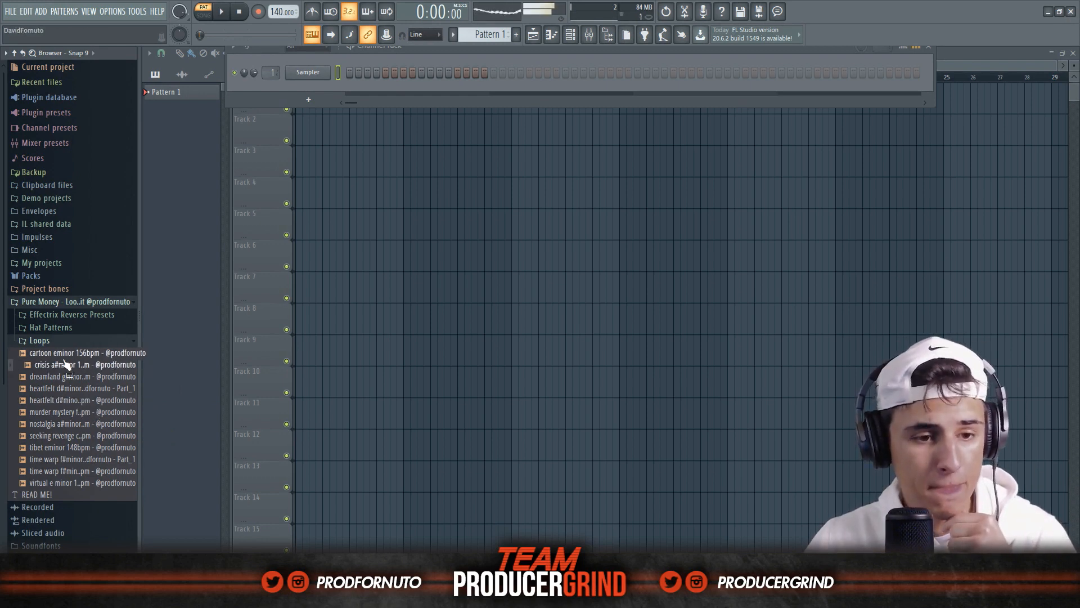
click(68, 355)
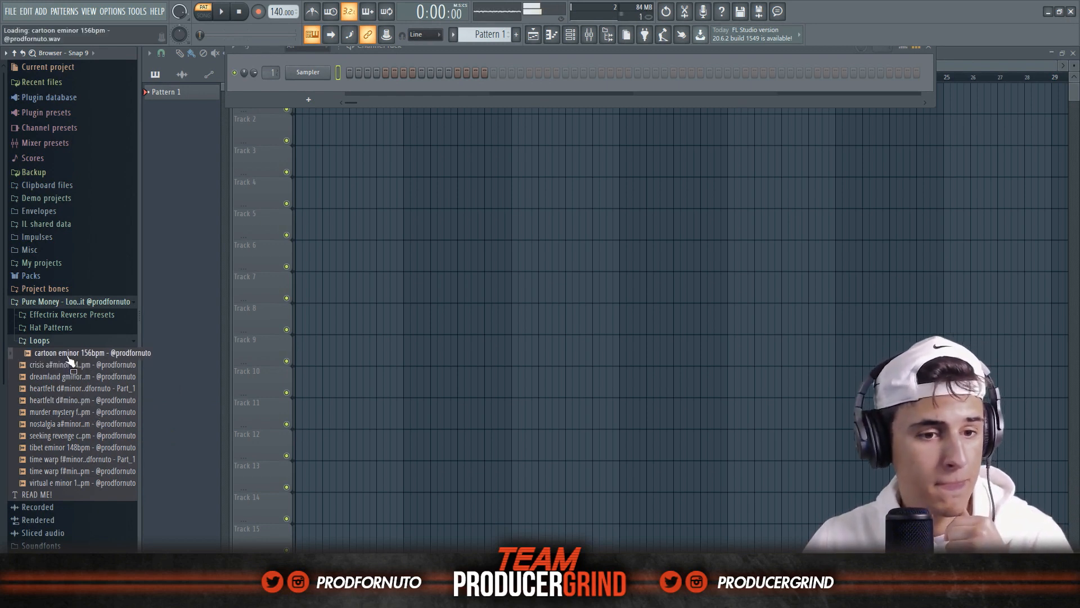
click(73, 414)
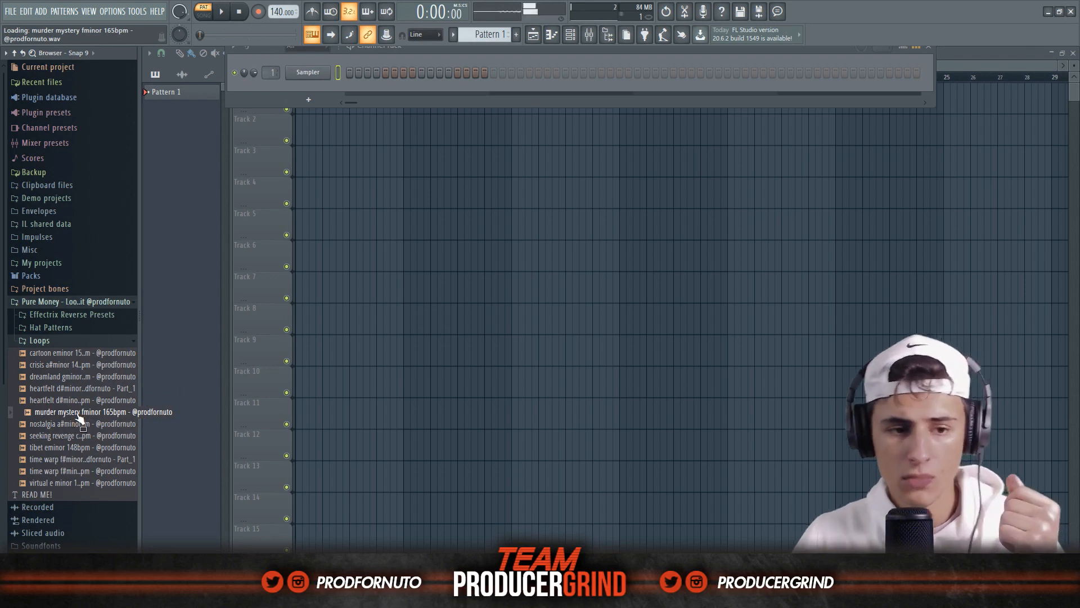
drag(80, 419, 471, 83)
click(524, 77)
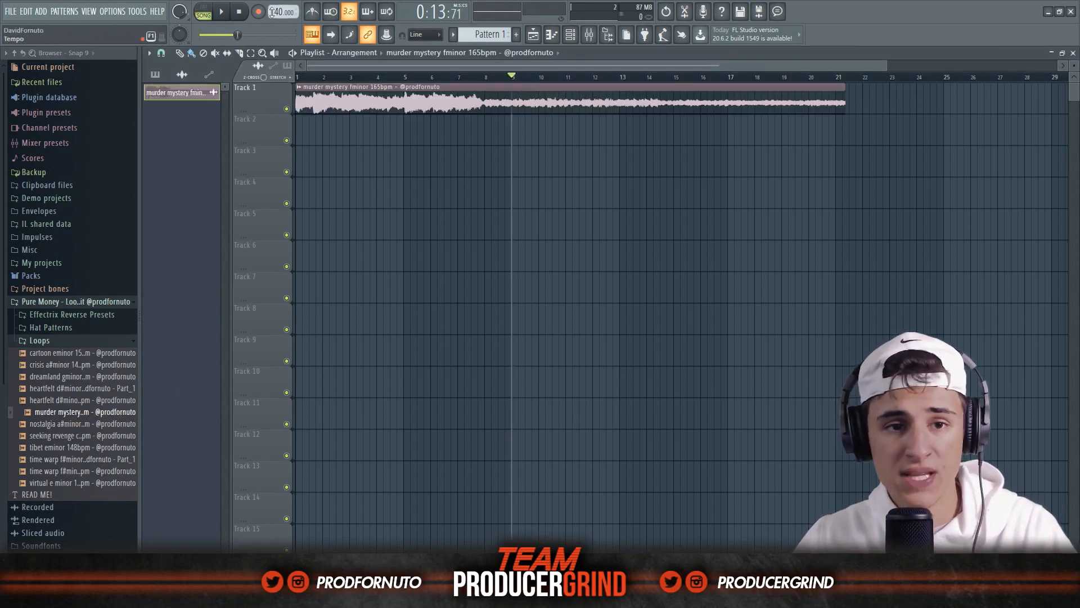
mouse_move(272, 12)
mouse_down()
mouse_move(272, 0)
mouse_move(274, 10)
mouse_up()
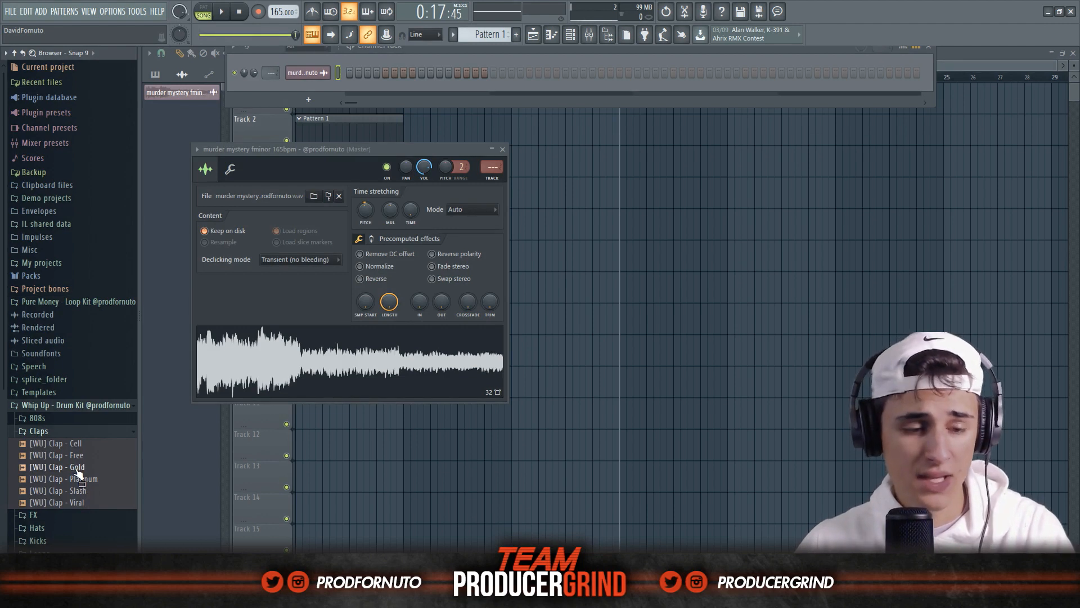
Step: Audition the drum kit's claps, add Clap - Gold as a new channel and place claps on steps 9, 25, 41 and 57
click(76, 470)
click(82, 481)
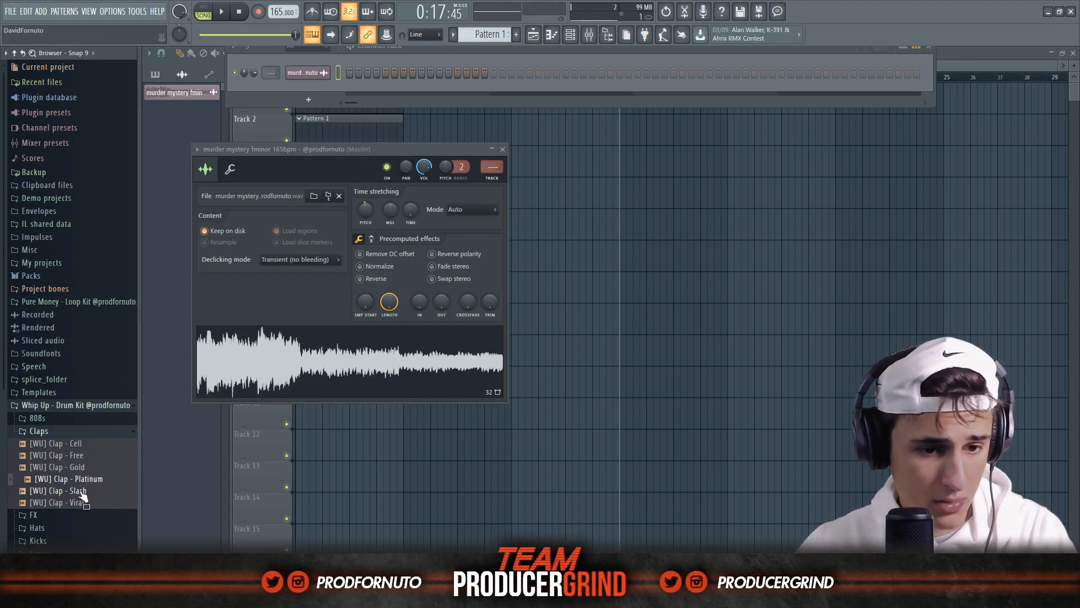
click(81, 492)
click(84, 515)
click(75, 443)
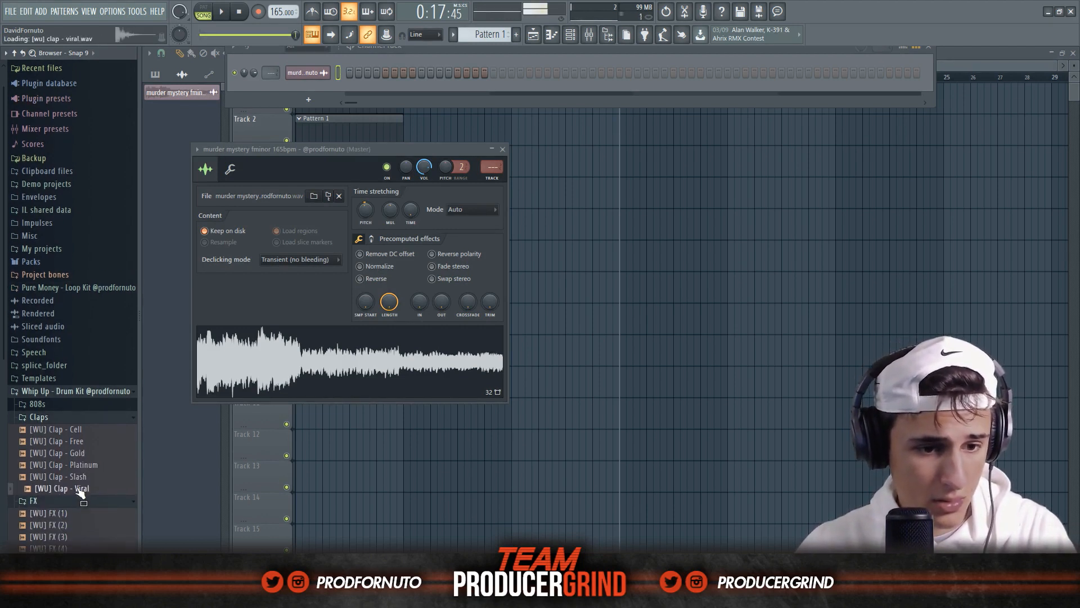
click(75, 430)
click(77, 442)
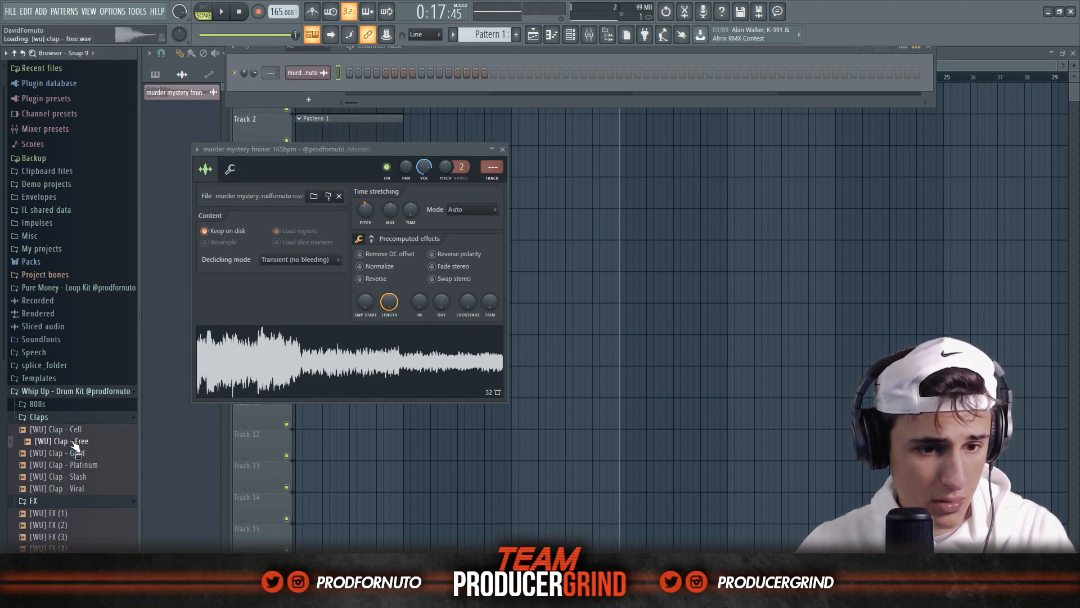
click(76, 454)
click(77, 465)
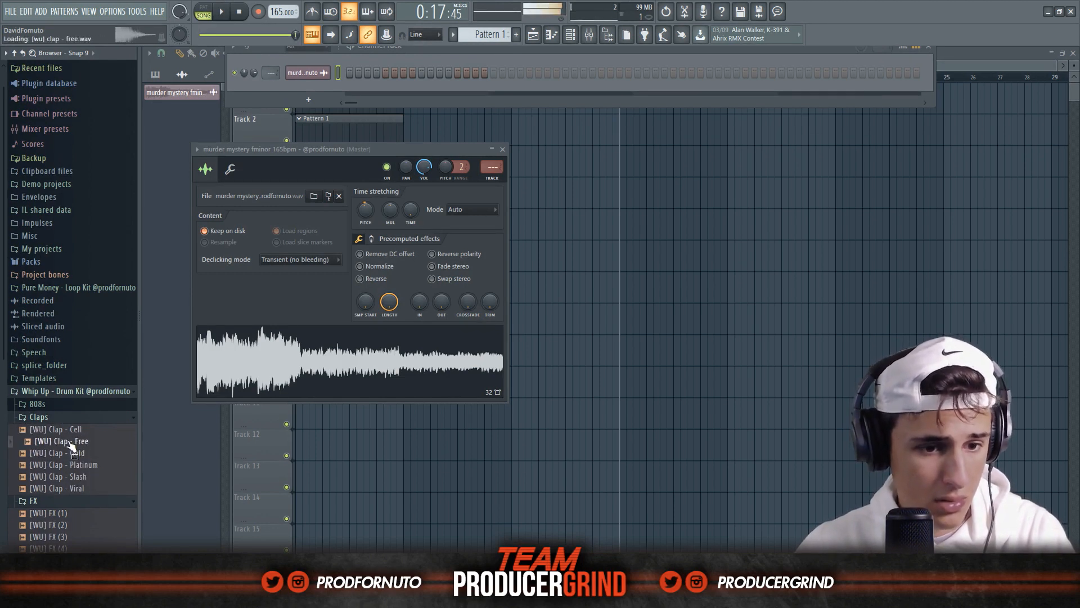
click(73, 477)
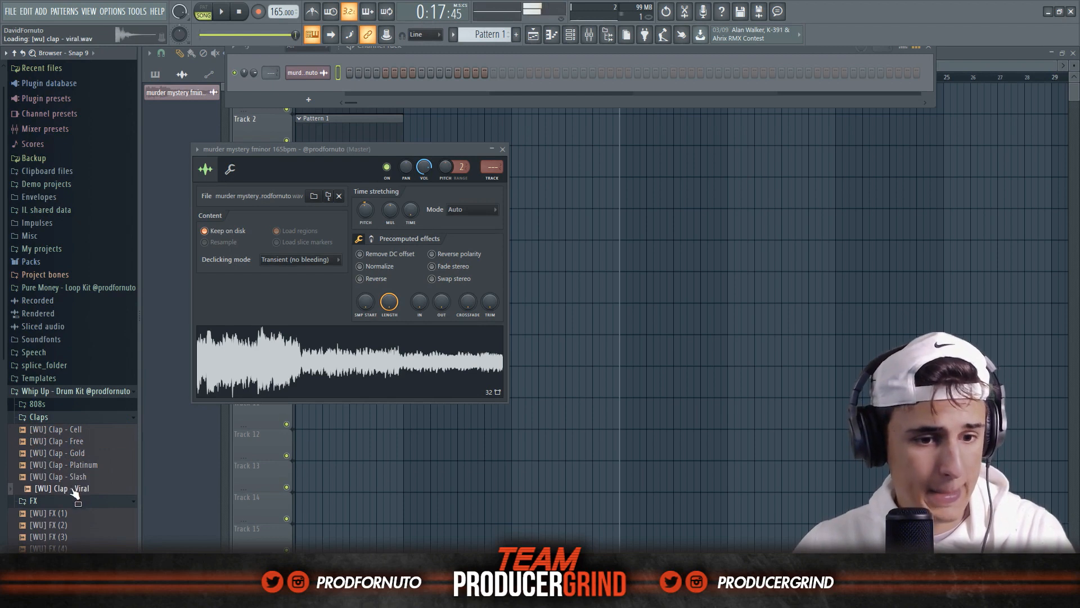
drag(77, 453, 318, 89)
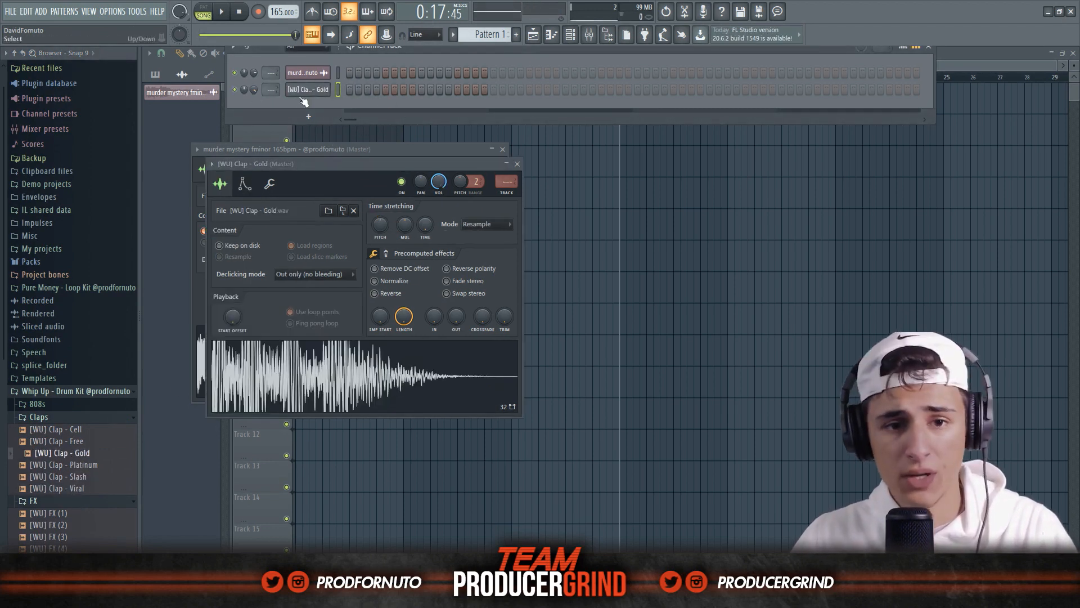
key(space)
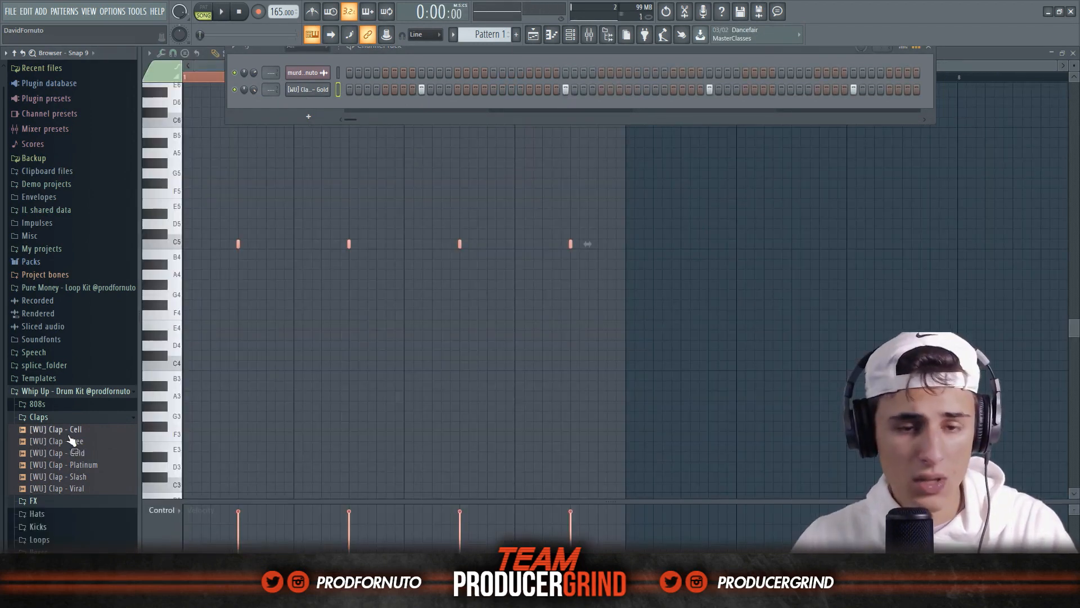
Step: Add Perc (30) from the drum kit's Percs folder as a new channel and place hits on steps 11 and 43
drag(73, 453, 52, 522)
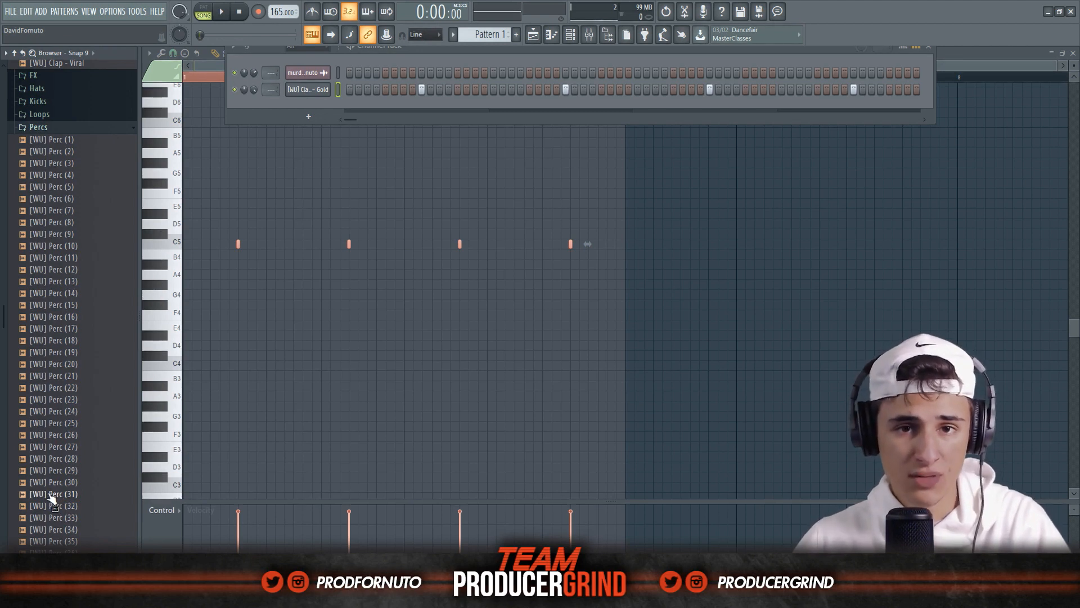
key(space)
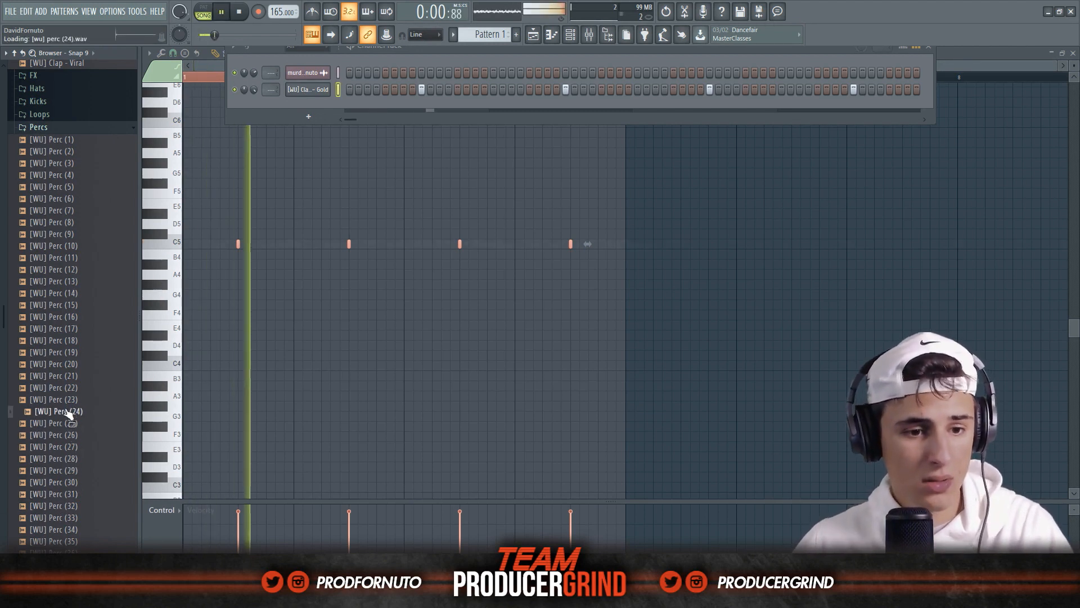
click(66, 391)
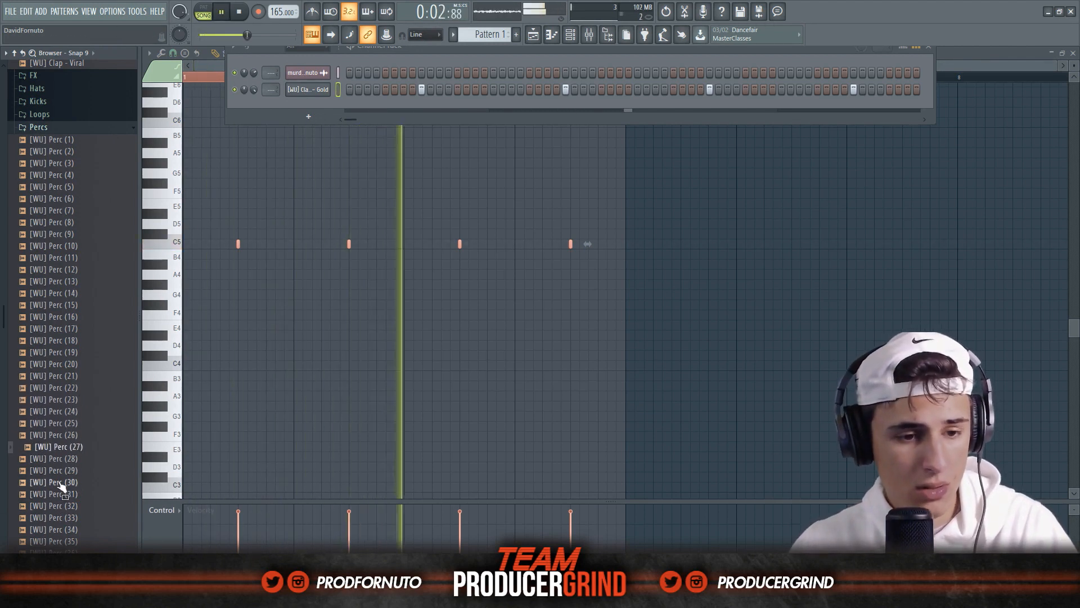
click(64, 508)
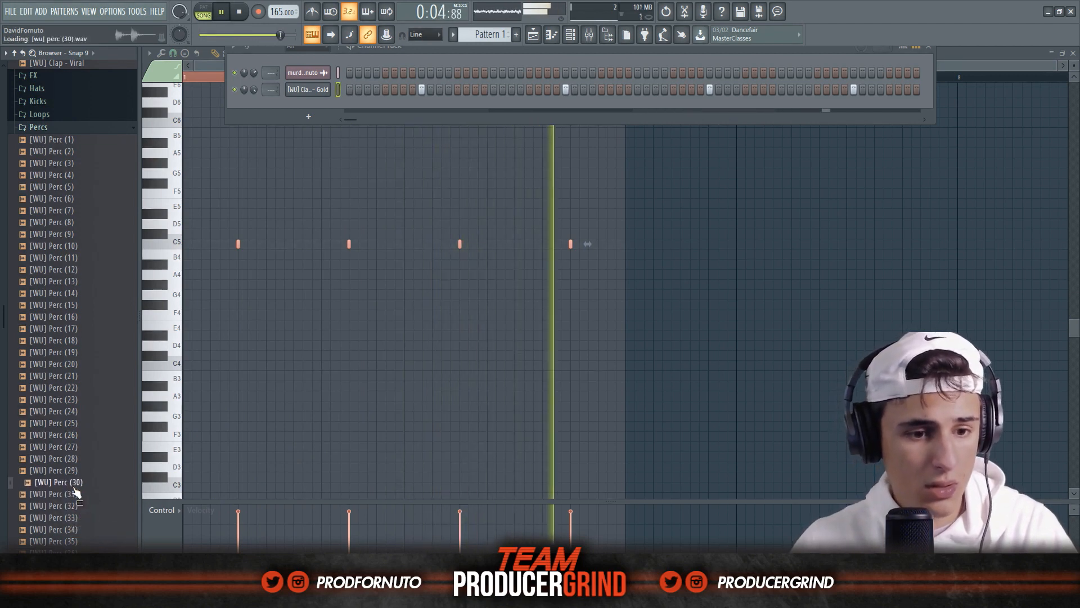
drag(67, 483, 309, 108)
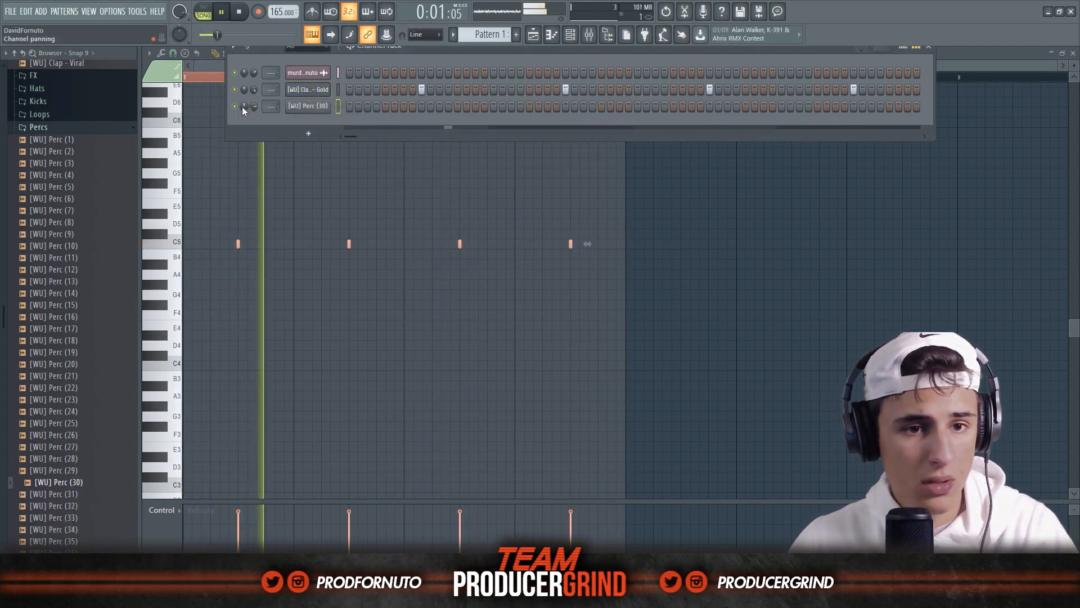
click(432, 106)
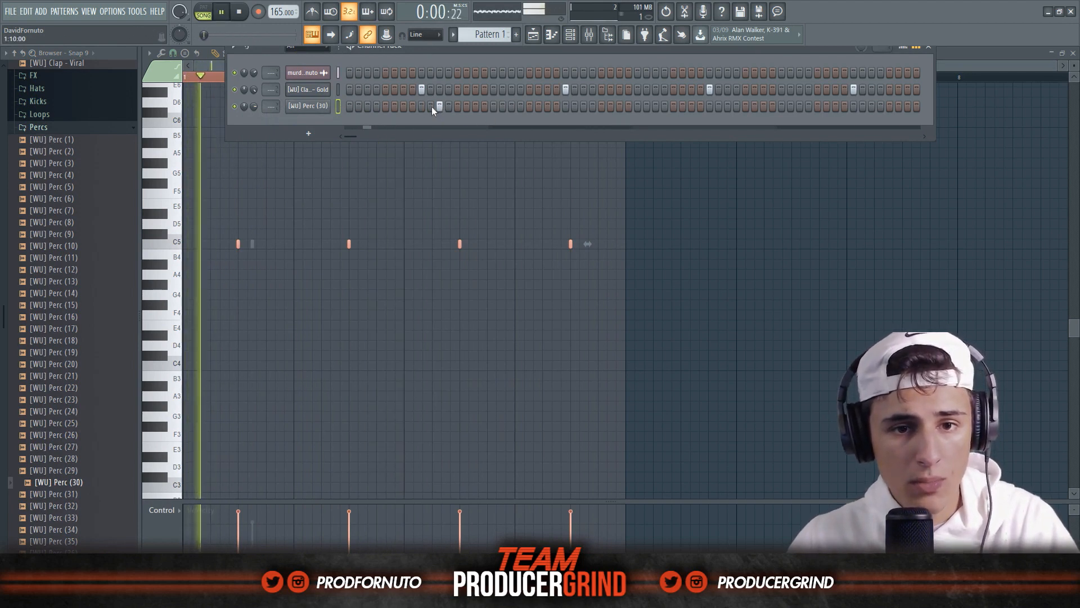
click(728, 106)
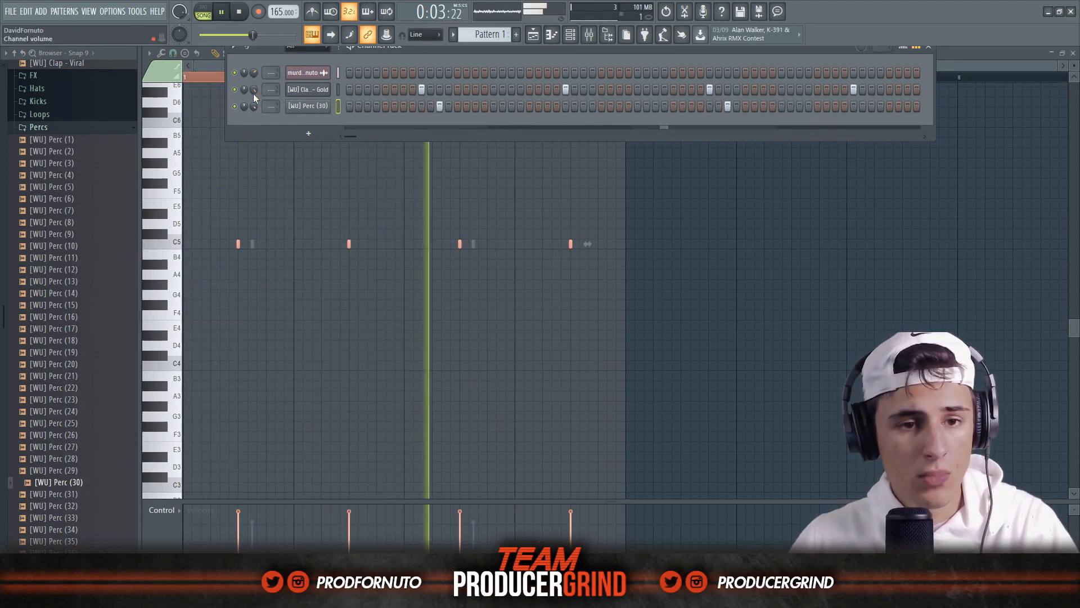
Step: Audition more percs, add Perc (2) as a new channel and place hits on steps 19 and 55
click(68, 186)
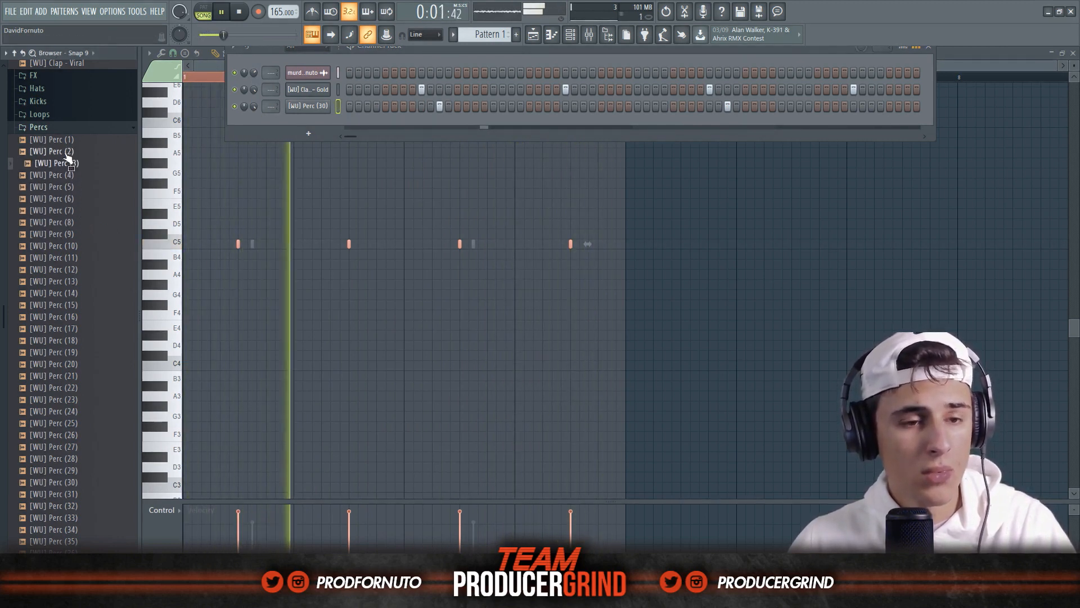
click(57, 234)
click(63, 246)
click(61, 281)
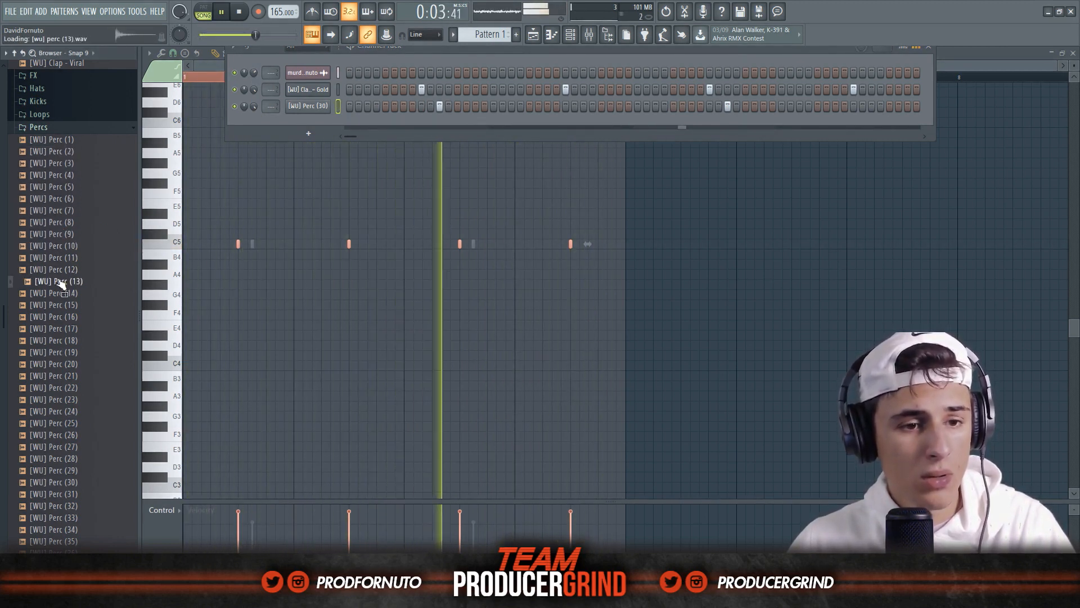
click(63, 305)
click(70, 284)
drag(72, 285, 358, 112)
click(366, 112)
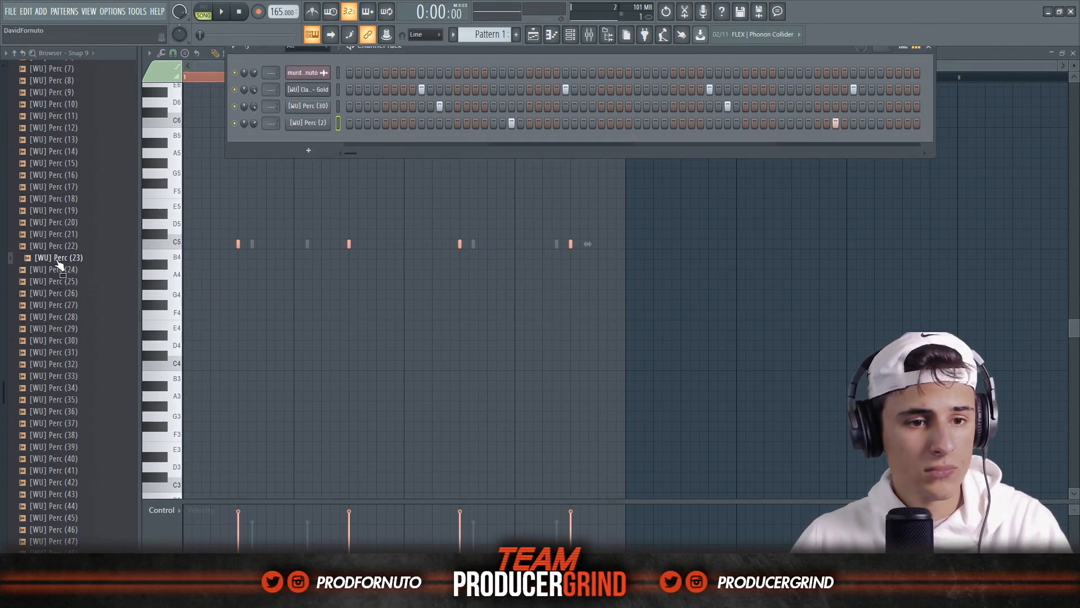
Step: Add Perc (23) as a new channel and place hits on steps 5 and 37
drag(57, 258, 363, 131)
click(385, 140)
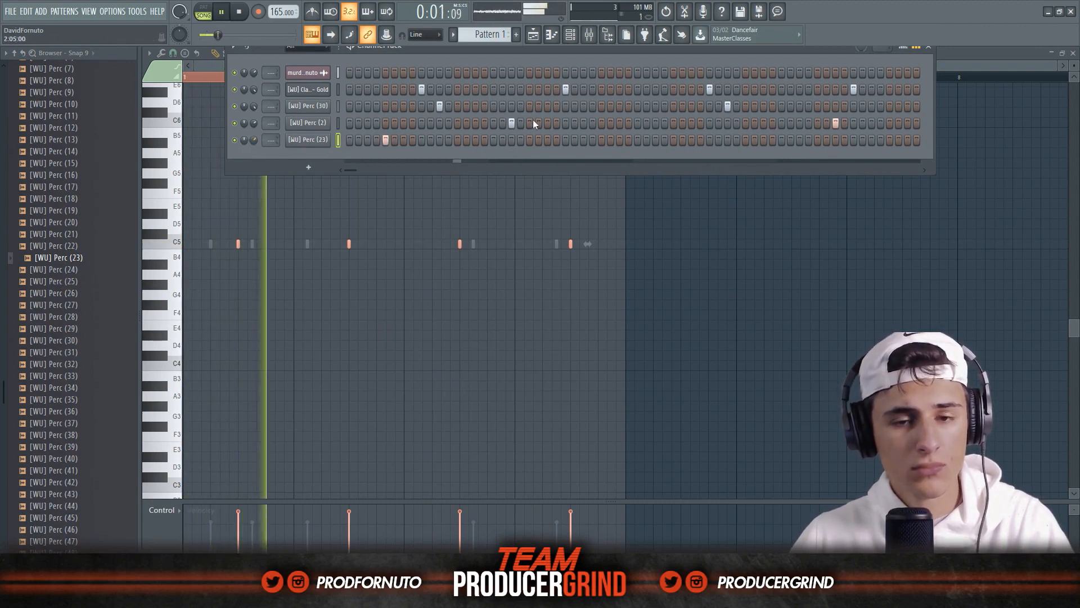
click(673, 140)
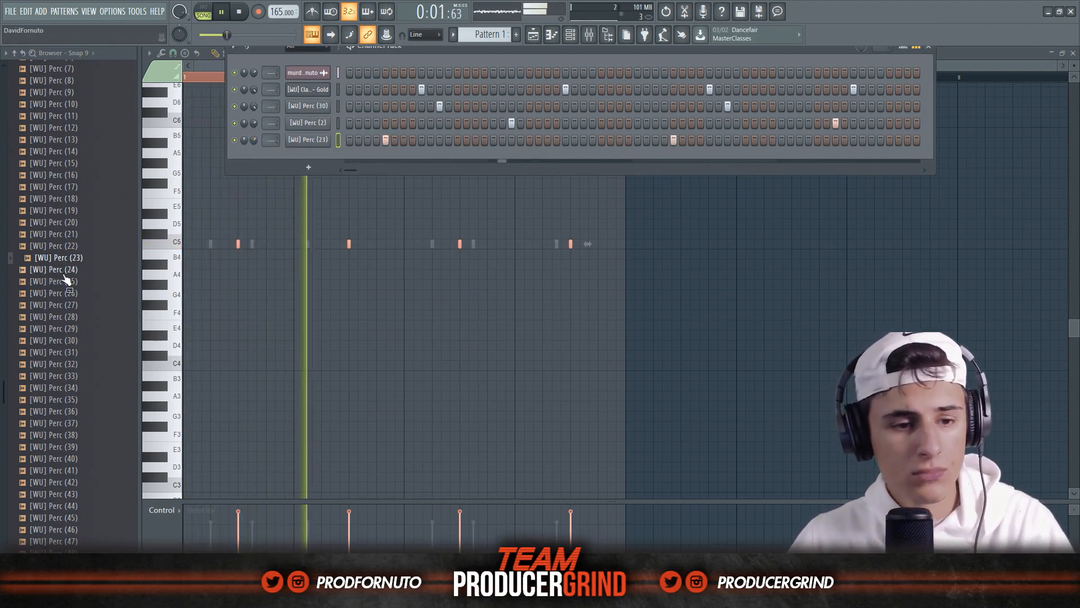
Step: Audition further percs over the playing loop and add Perc (22) as a new channel
click(57, 304)
click(56, 328)
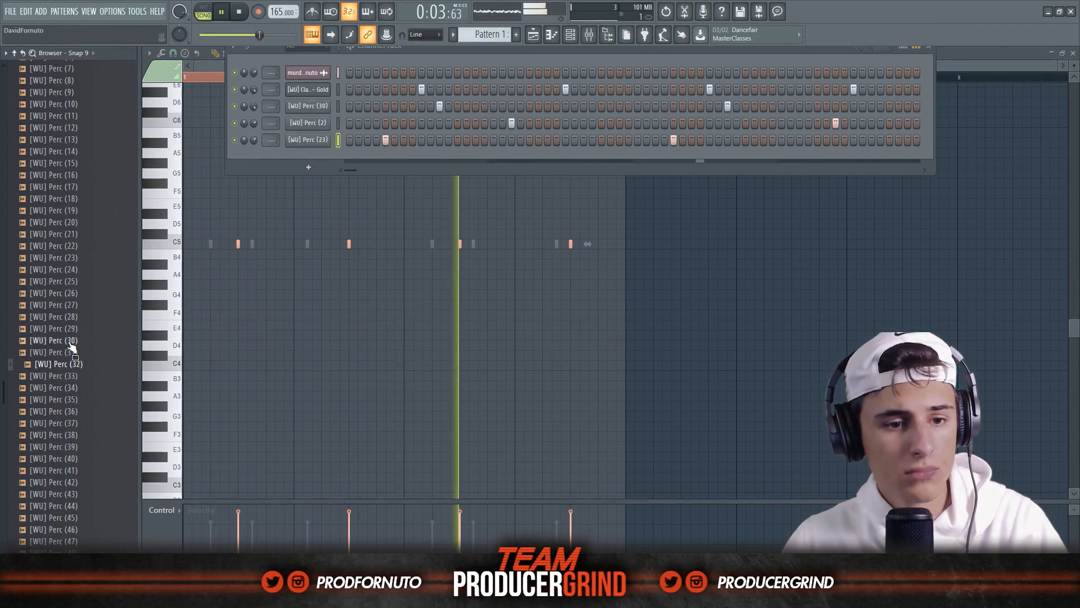
drag(57, 246, 315, 160)
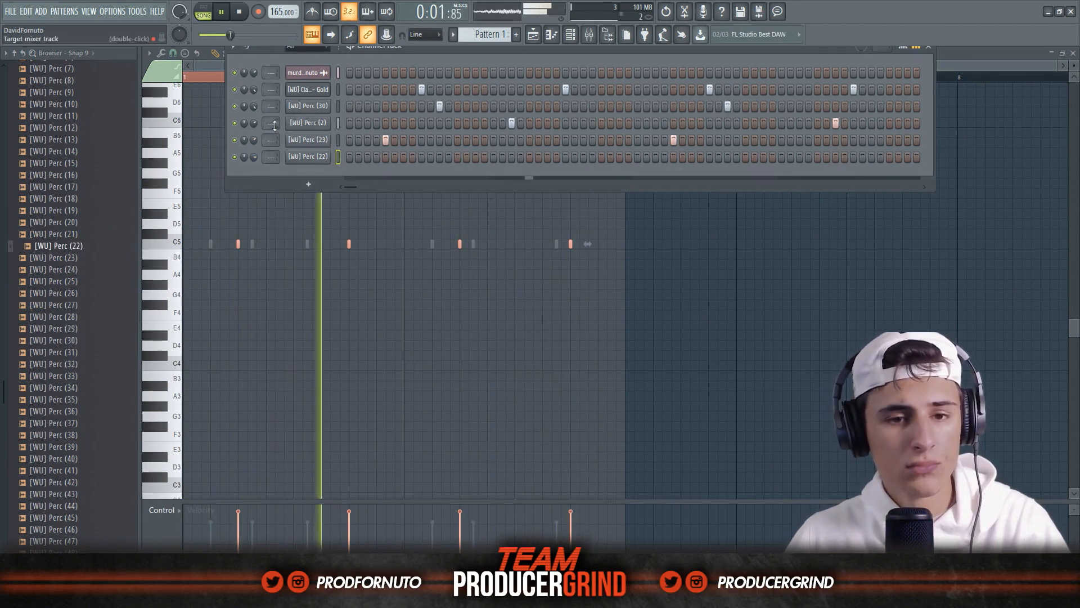
Step: Replace the sample of the Perc (2) channel with Snare - Blade from the Snares folder and play the pattern
key(space)
click(76, 187)
scroll(62, 253, down, 9)
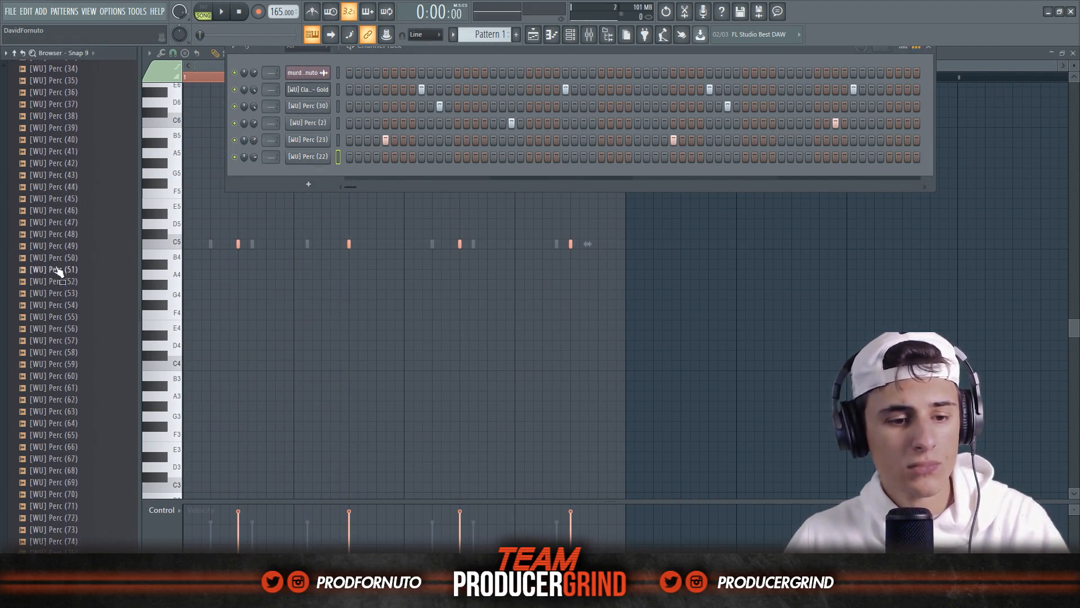
scroll(62, 304, down, 2)
click(55, 532)
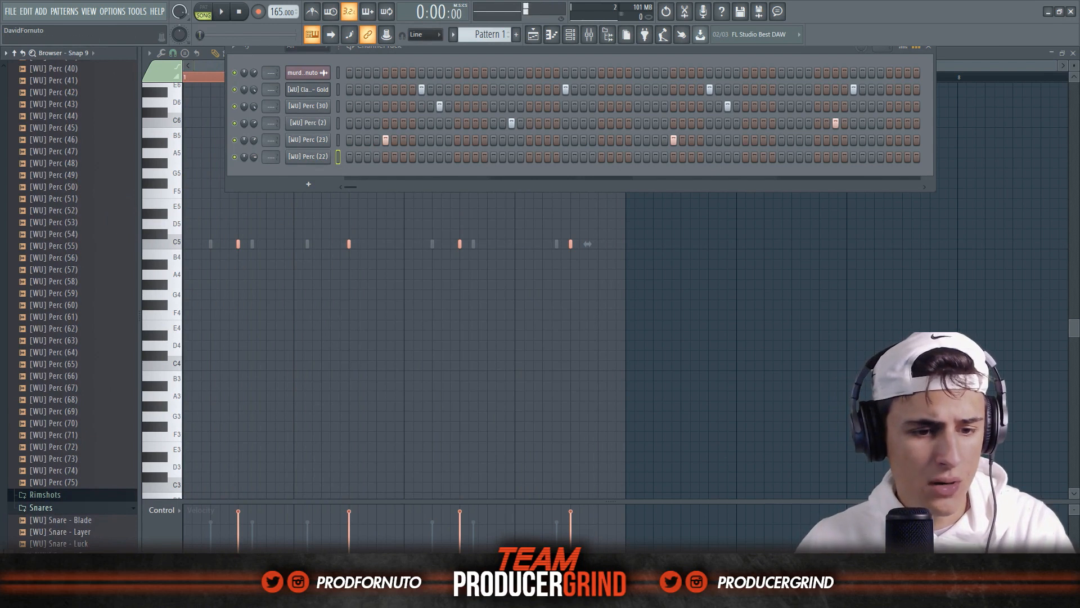
drag(55, 520, 305, 122)
key(space)
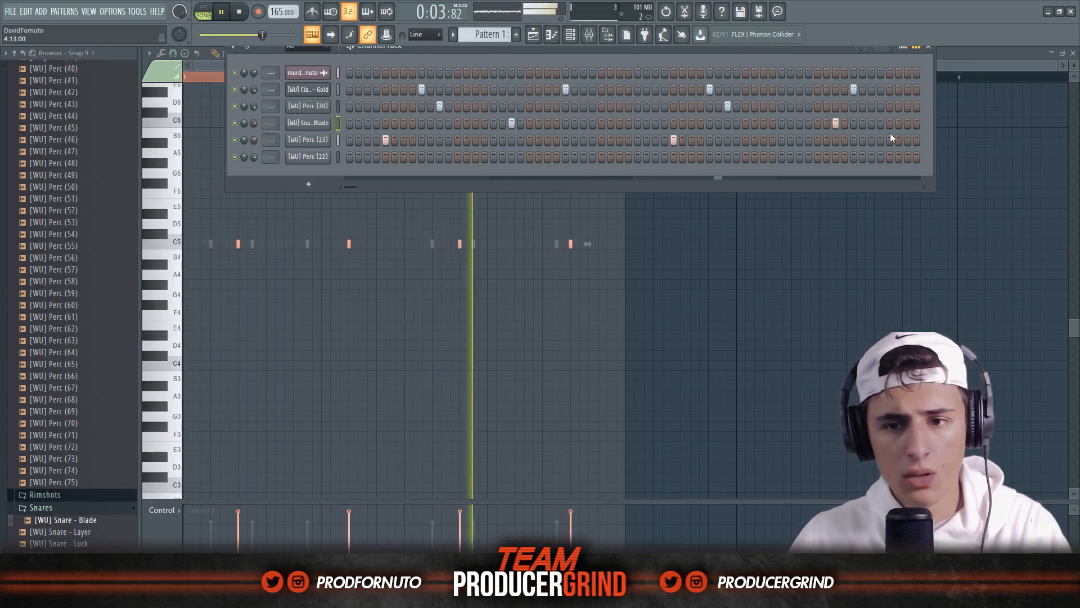
Step: Add the Toon snare as its own channel and place its hits on steps 31 and 63
click(907, 123)
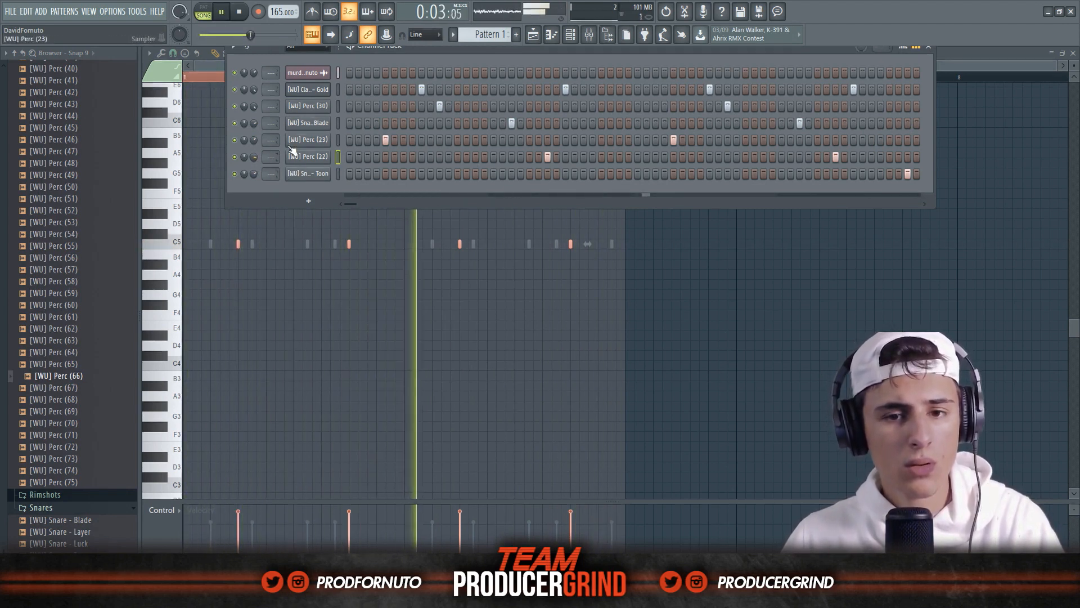
click(619, 174)
click(890, 173)
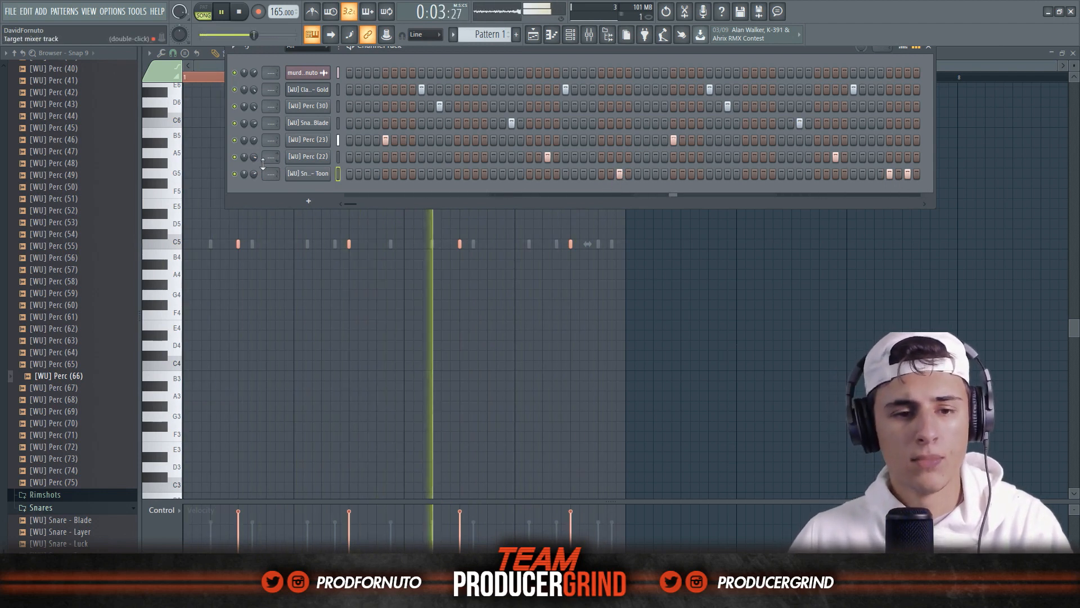
click(890, 174)
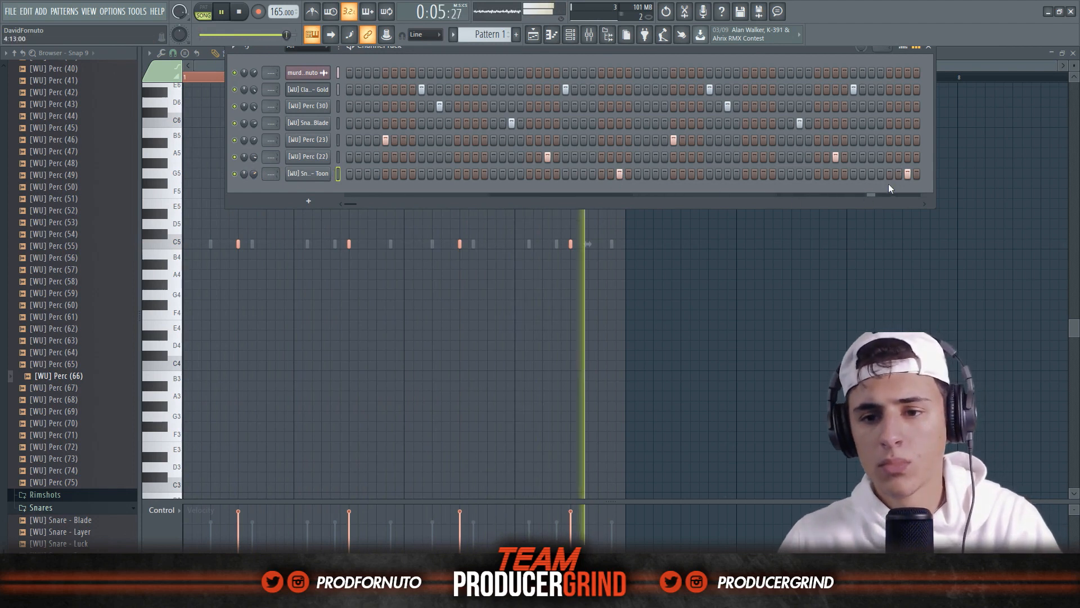
Step: Stop the playback, collapse the Percs folder and expand the Hats folder of the Whip Up drum kit
scroll(78, 270, up, 15)
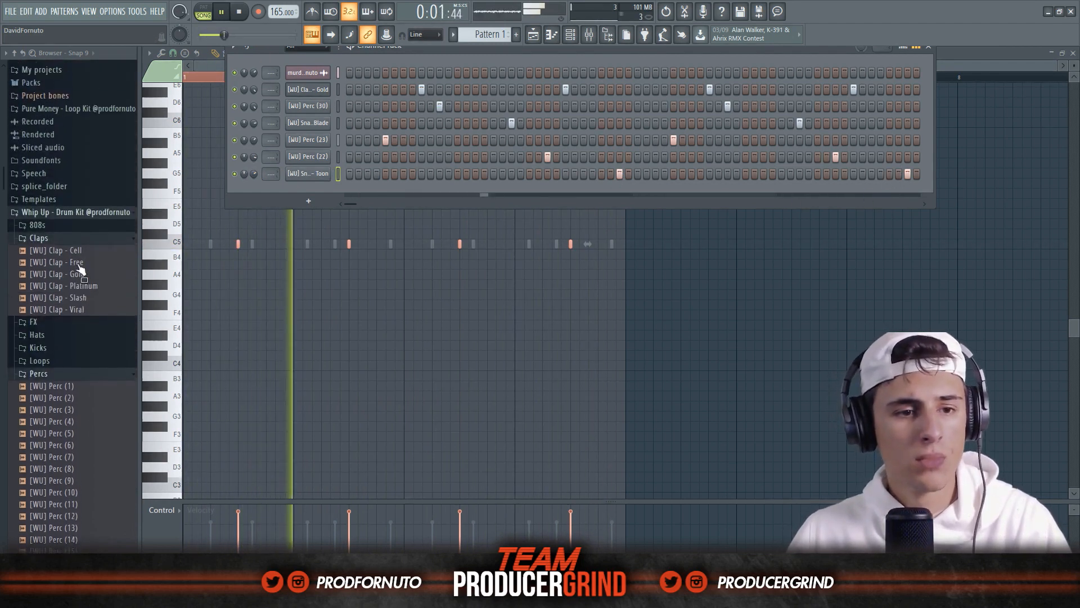
scroll(48, 406, up, 3)
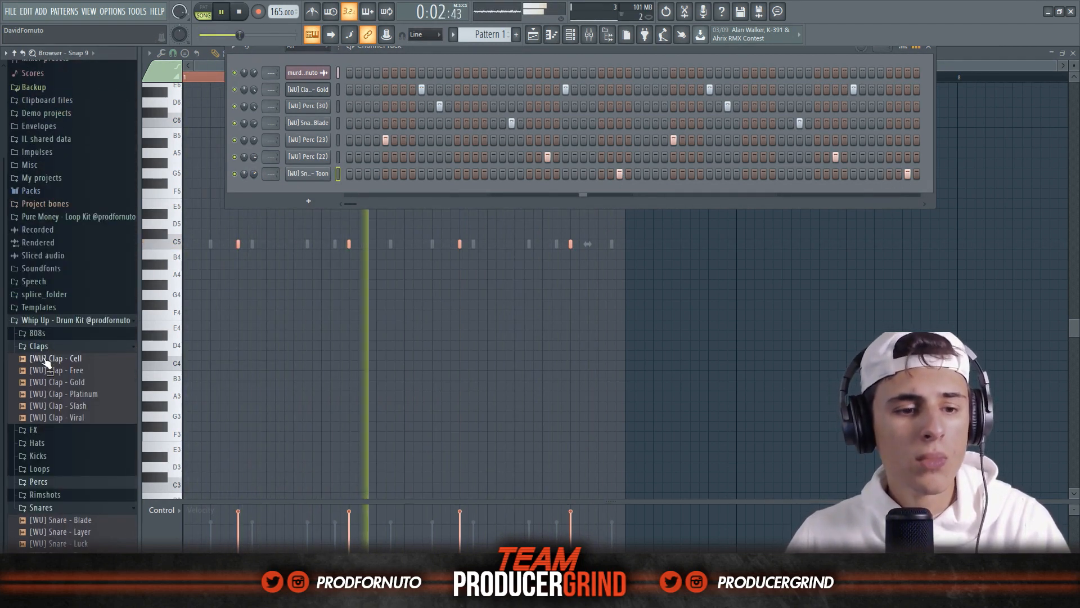
click(43, 448)
click(59, 478)
click(46, 444)
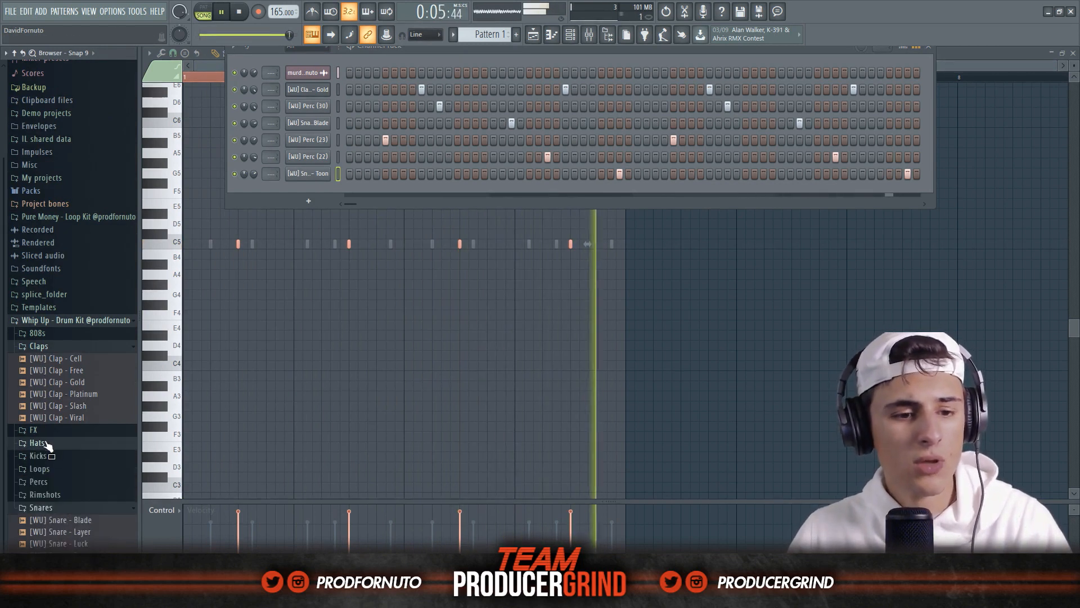
key(space)
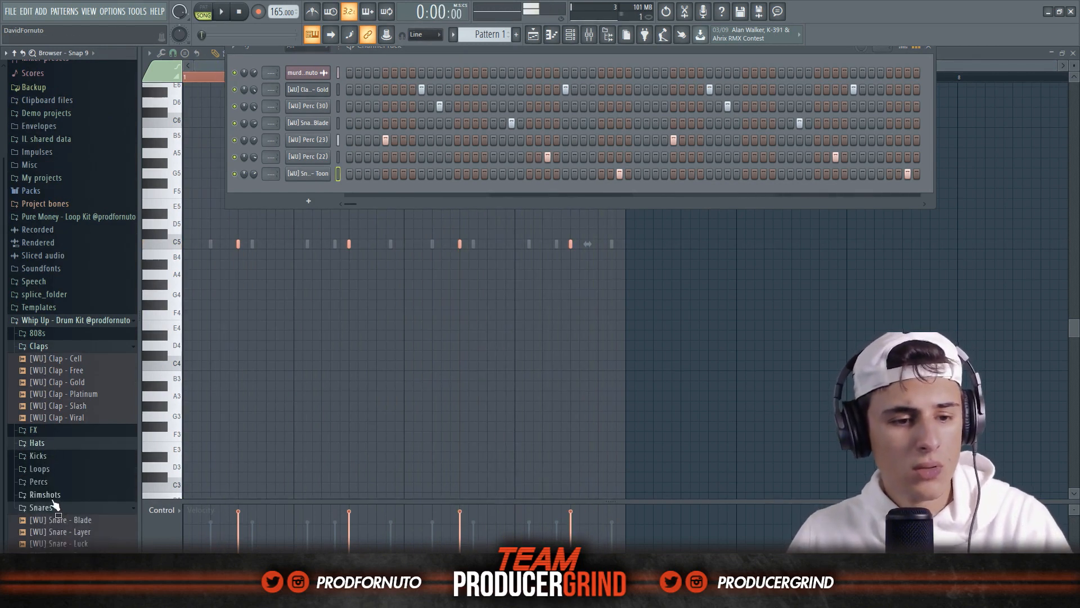
click(37, 443)
scroll(45, 450, down, 3)
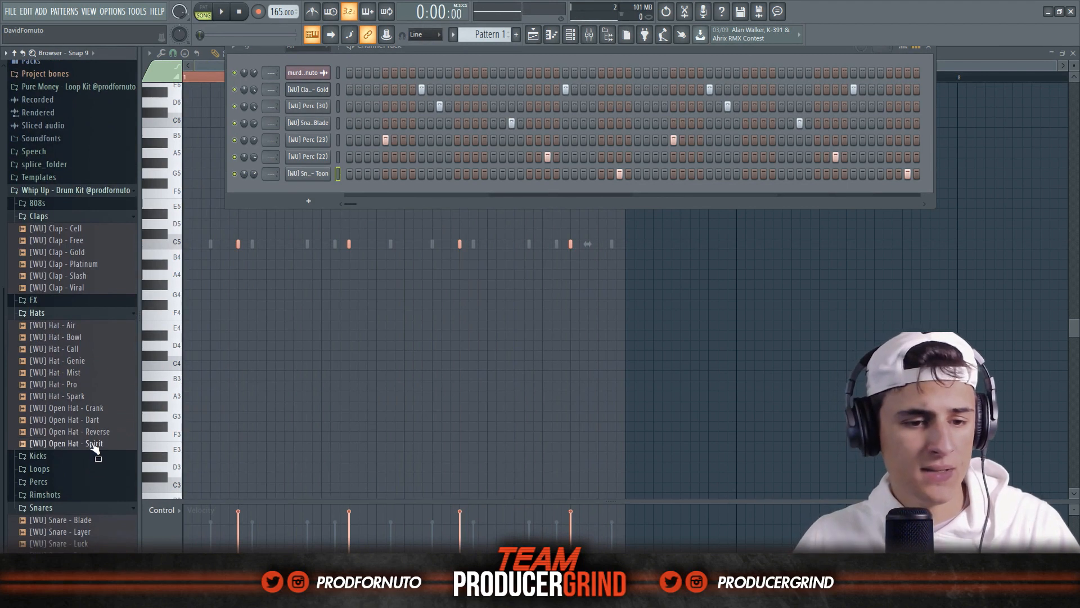
Step: Add Open Hat - Spirit as a new channel, place a hit on step 1 and play the pattern
click(96, 445)
drag(97, 444, 316, 188)
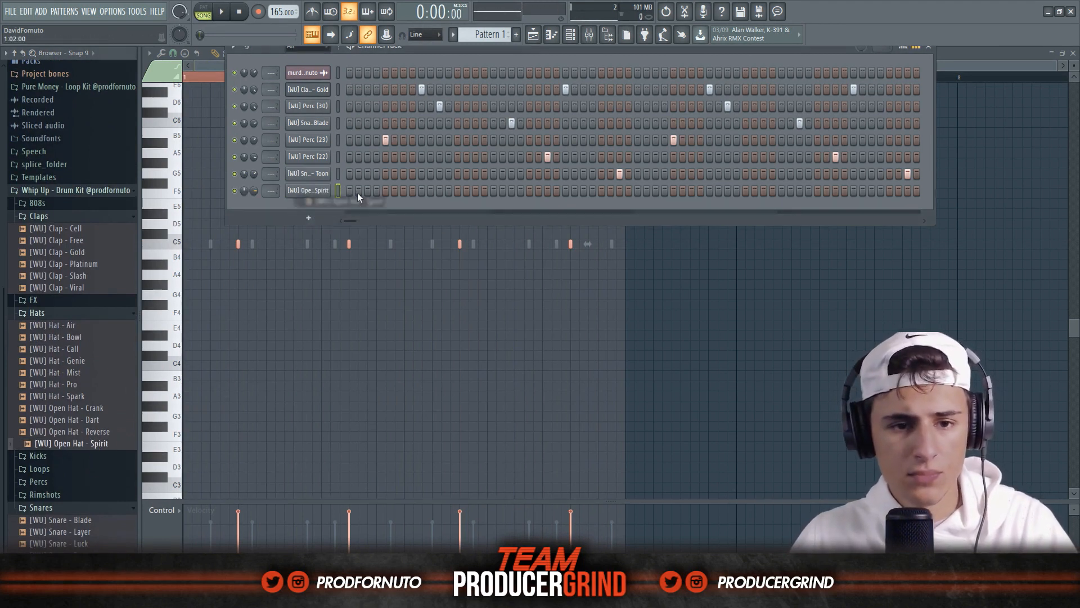
click(349, 191)
key(space)
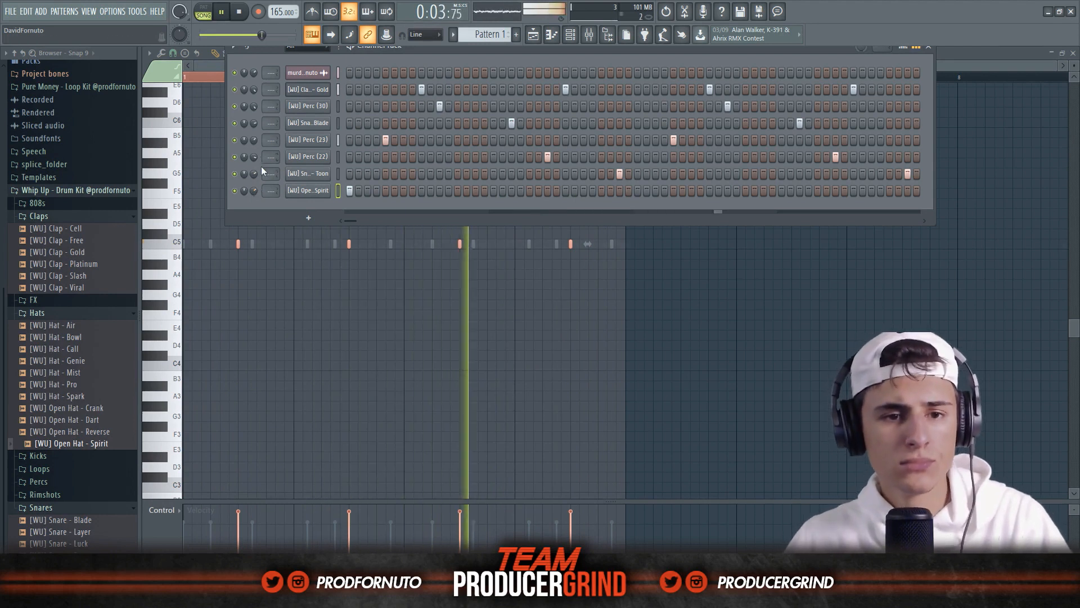
Step: Audition the closed hats over the playing loop and add Hat - Pro as its own channel with hits on steps 1 and 3
key(space)
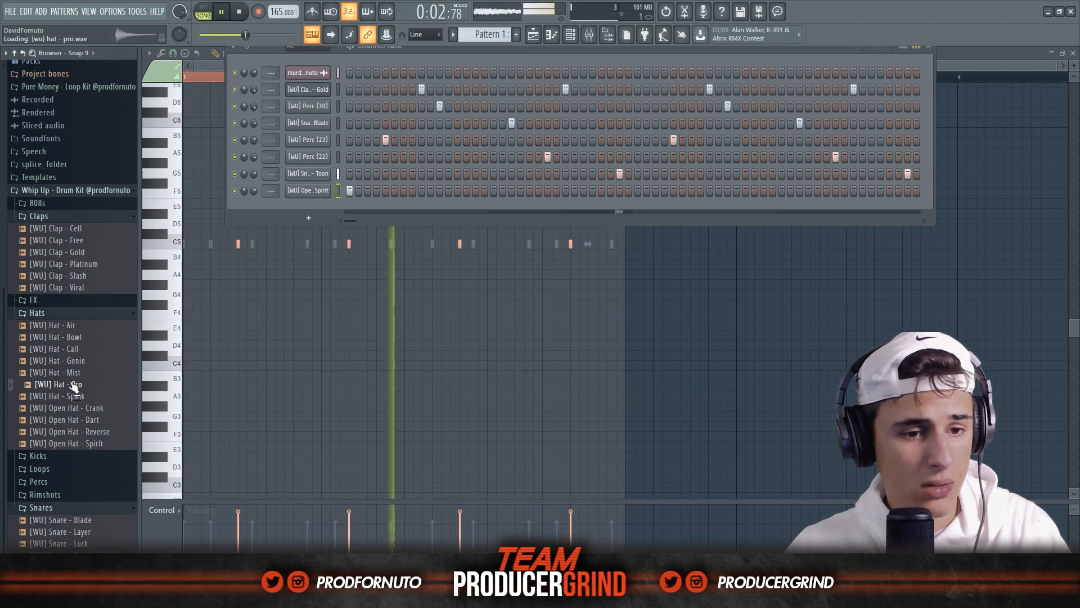
click(77, 350)
click(74, 341)
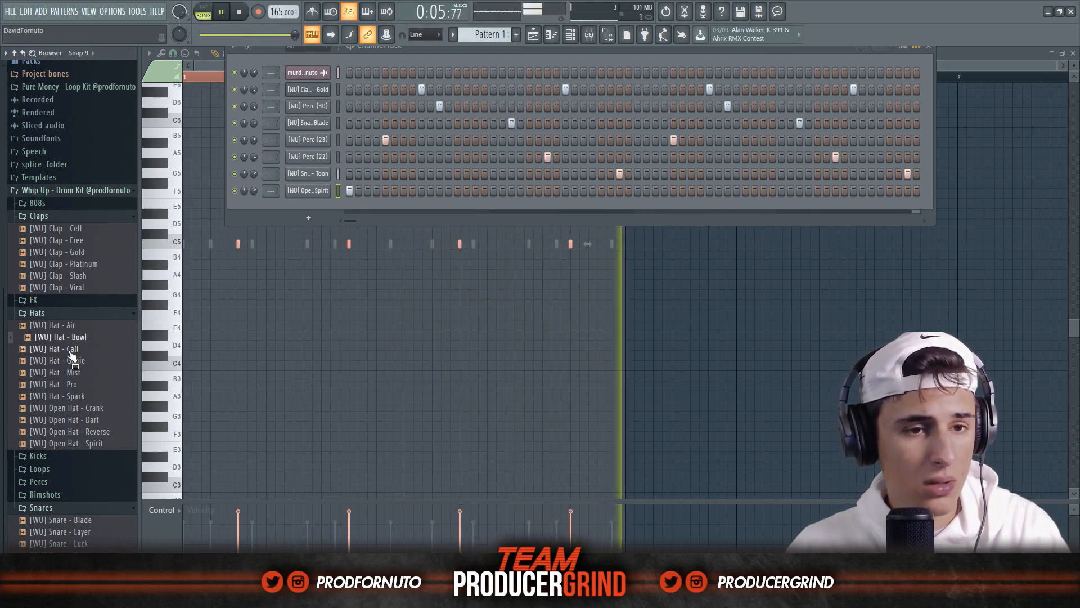
click(69, 351)
click(68, 362)
click(69, 374)
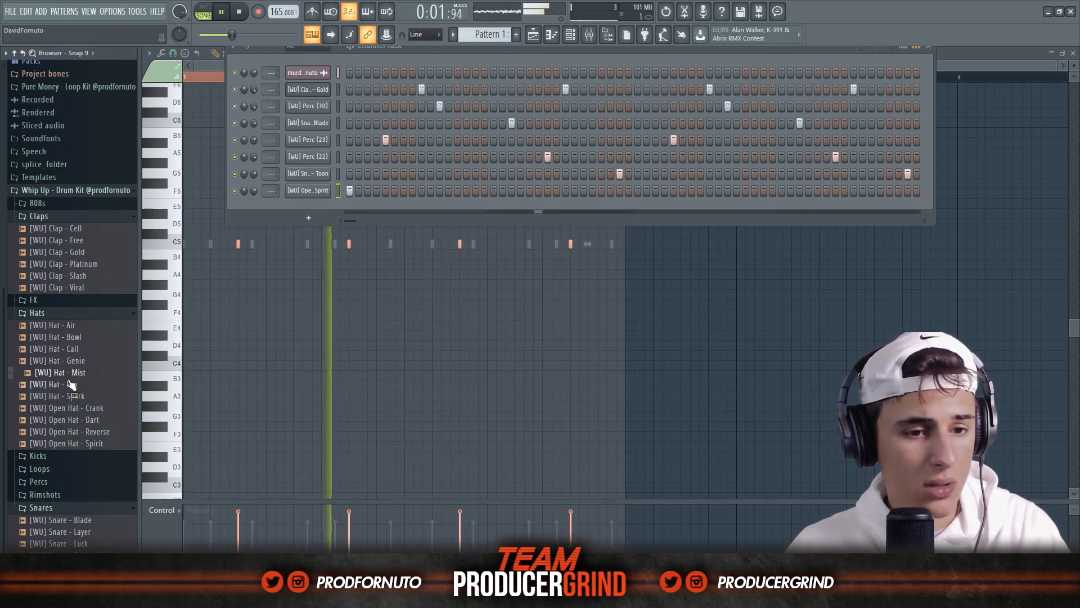
drag(72, 384, 259, 208)
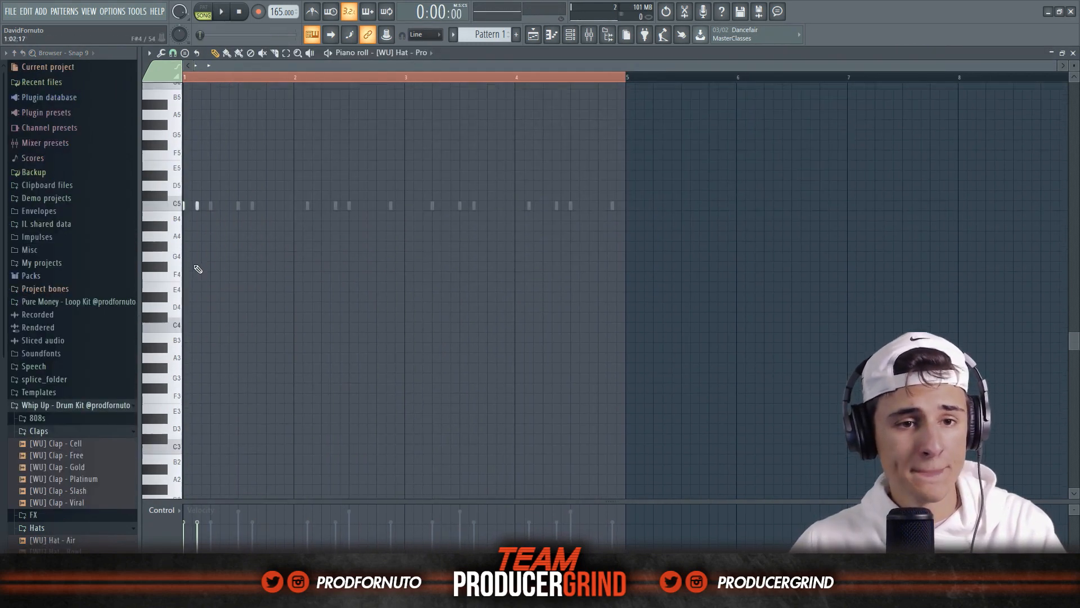
Step: Place three C5 notes on steps 7, 9 and 11 of bar 1 in the Hat - Pro piano roll
scroll(202, 265, up, 3)
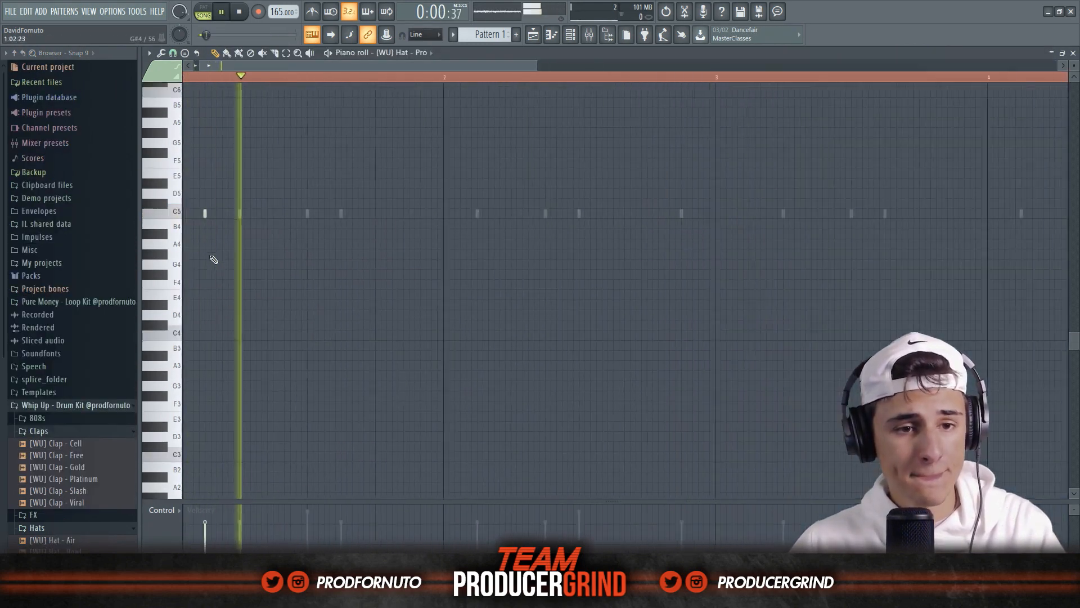
scroll(311, 218, up, 1)
key(space)
click(277, 215)
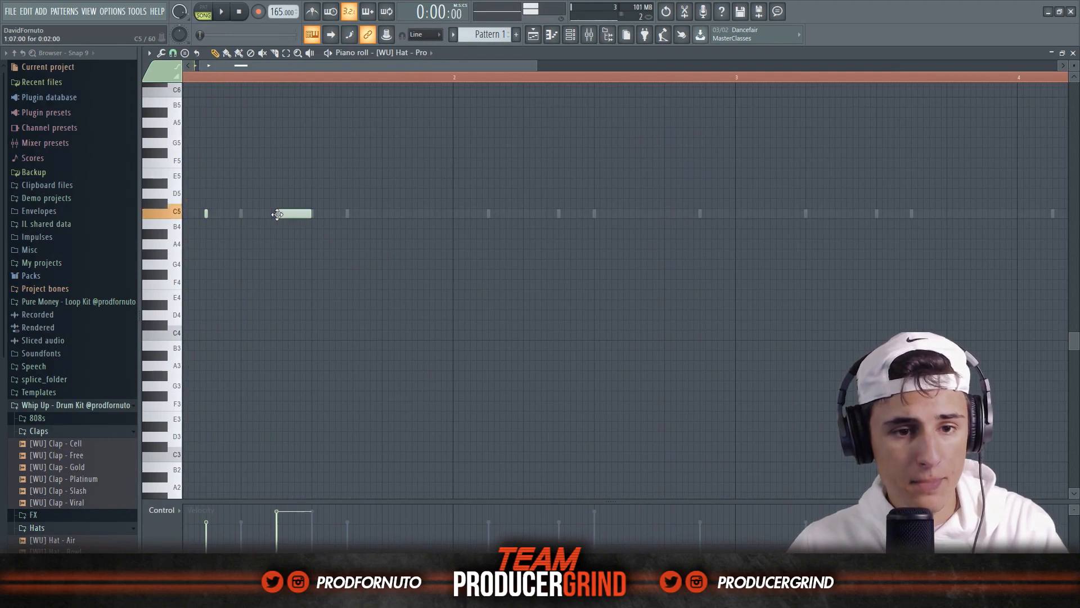
click(339, 214)
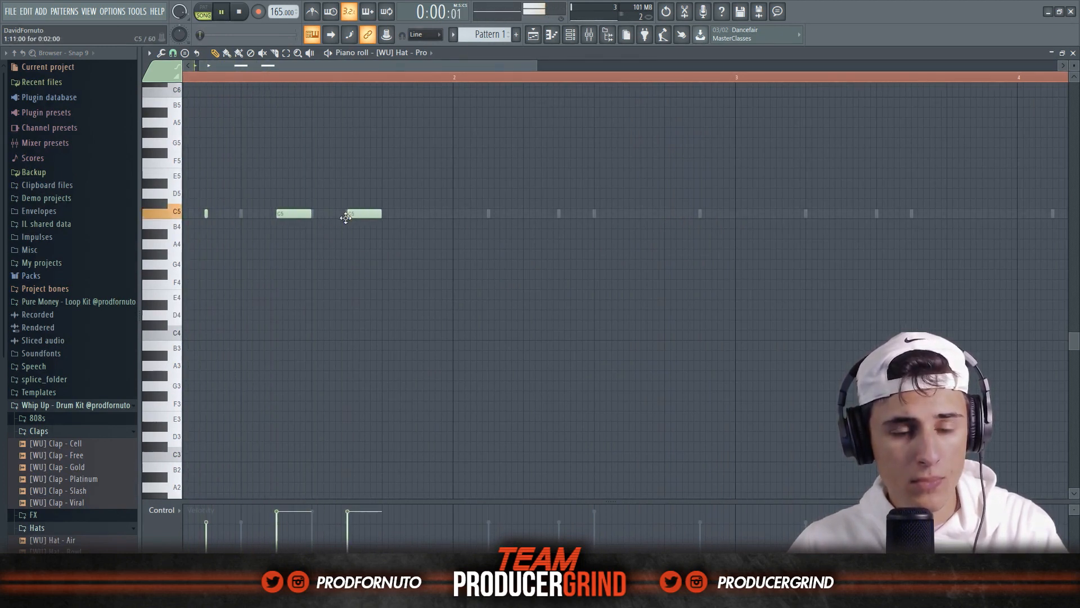
drag(344, 214, 309, 215)
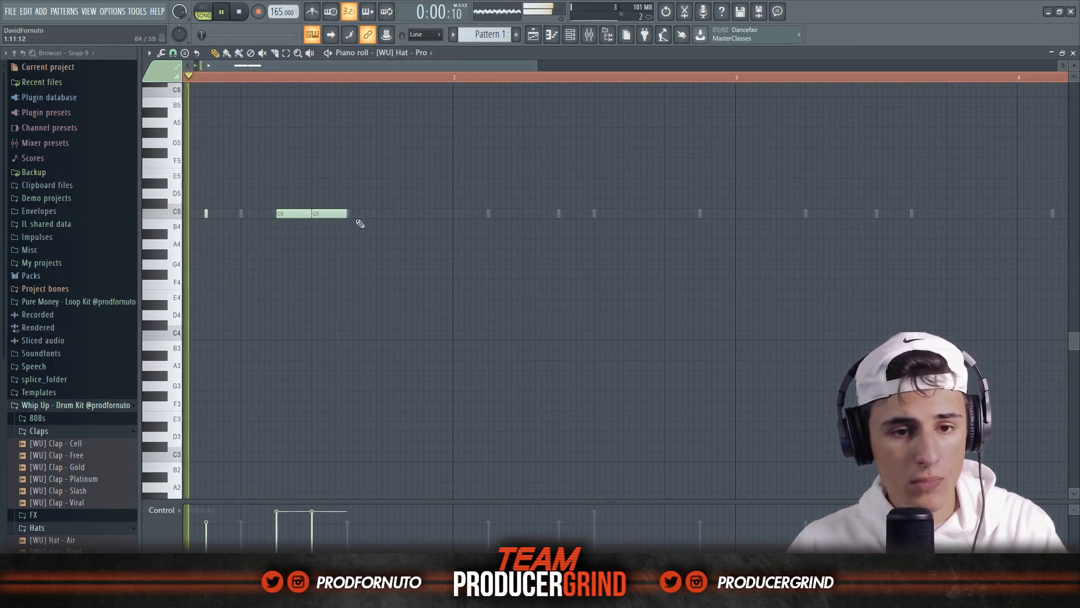
click(349, 216)
key(space)
key(space)
Step: Try a fourth C5 hat note on step 13 of bar 1 and delete it again
click(391, 216)
key(space)
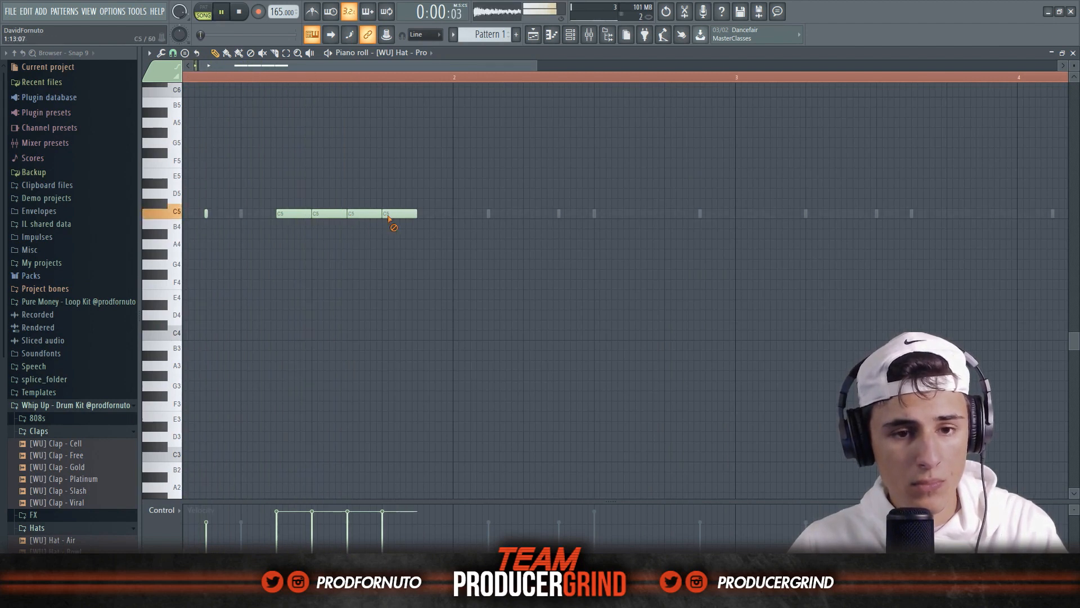
key(space)
right_click(391, 215)
Step: Shorten the C5 hat note on step 11 to 0:16 and follow it with two equally short notes as a roll
mouse_move(365, 214)
mouse_down()
mouse_move(347, 213)
mouse_move(358, 217)
mouse_up()
key(space)
key(space)
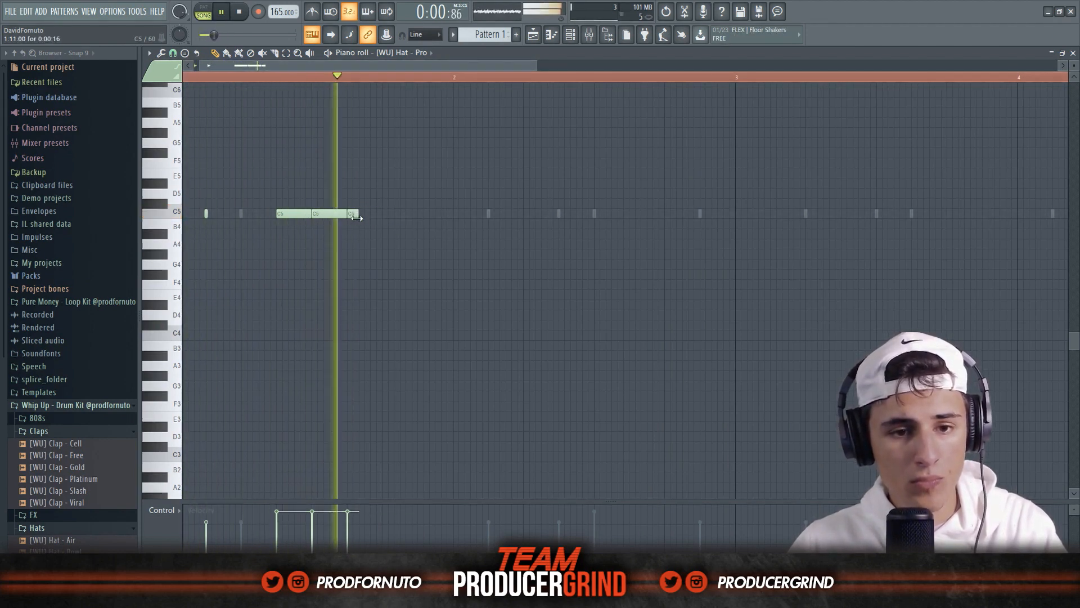
scroll(359, 218, up, 3)
click(366, 216)
key(space)
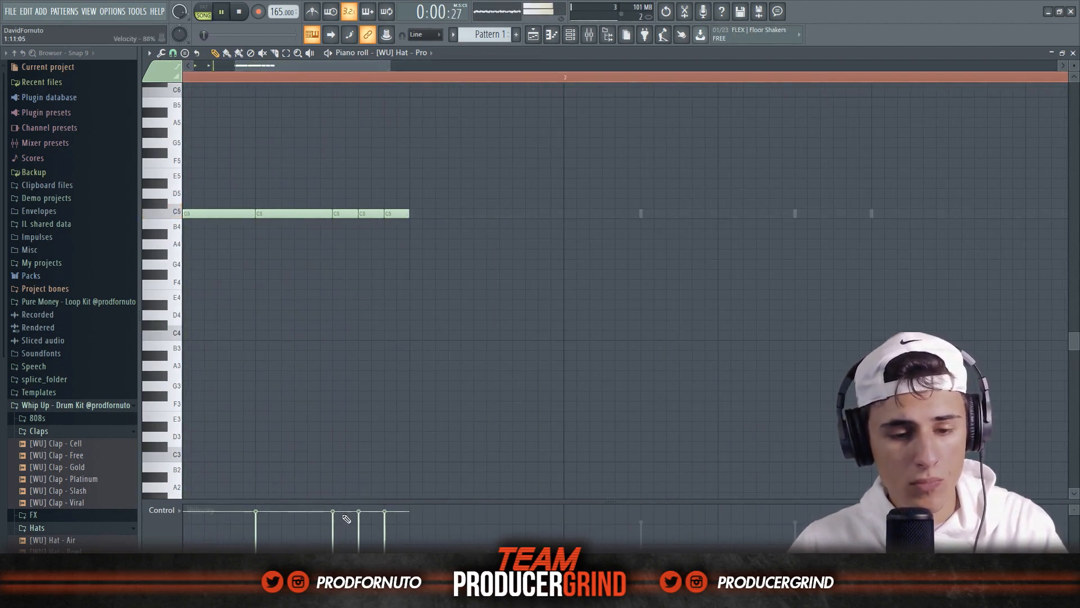
Step: Taper the velocities of the short hat roll downward and add a fourth short C5 note at its end
mouse_move(343, 514)
mouse_down()
mouse_move(360, 519)
mouse_move(390, 581)
mouse_up()
key(space)
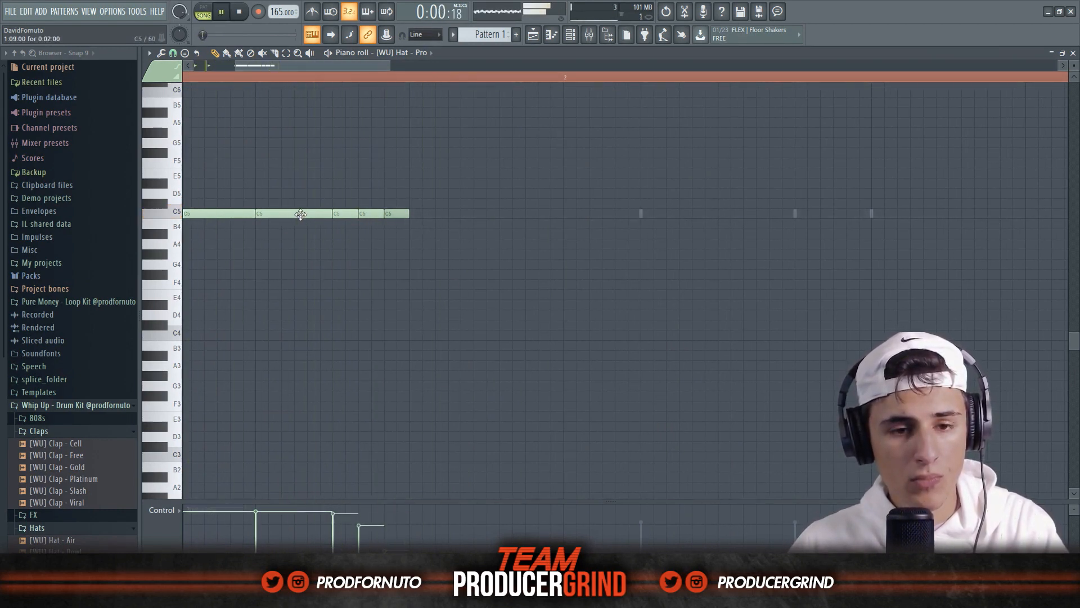
click(415, 211)
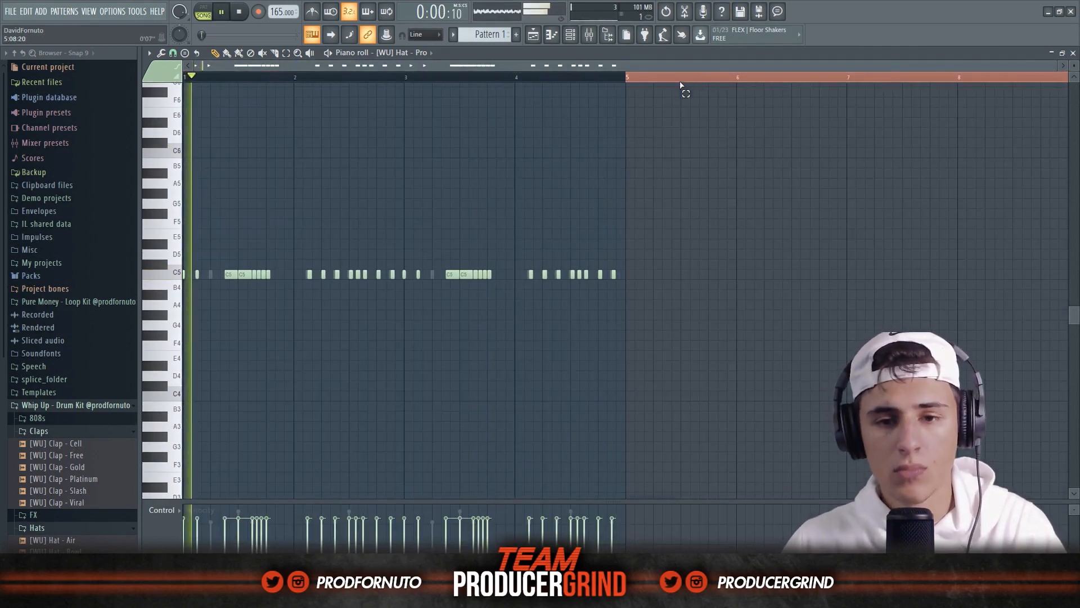
Step: Clear the time selection after bar 4 and check the hat pattern against the other channels
right_click(680, 83)
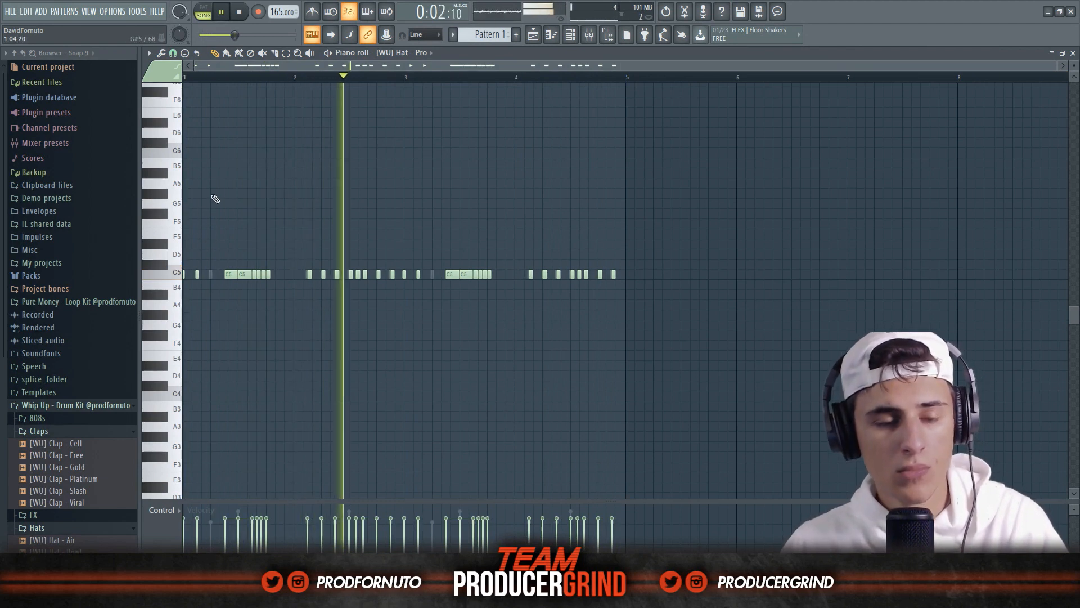
scroll(373, 203, up, 4)
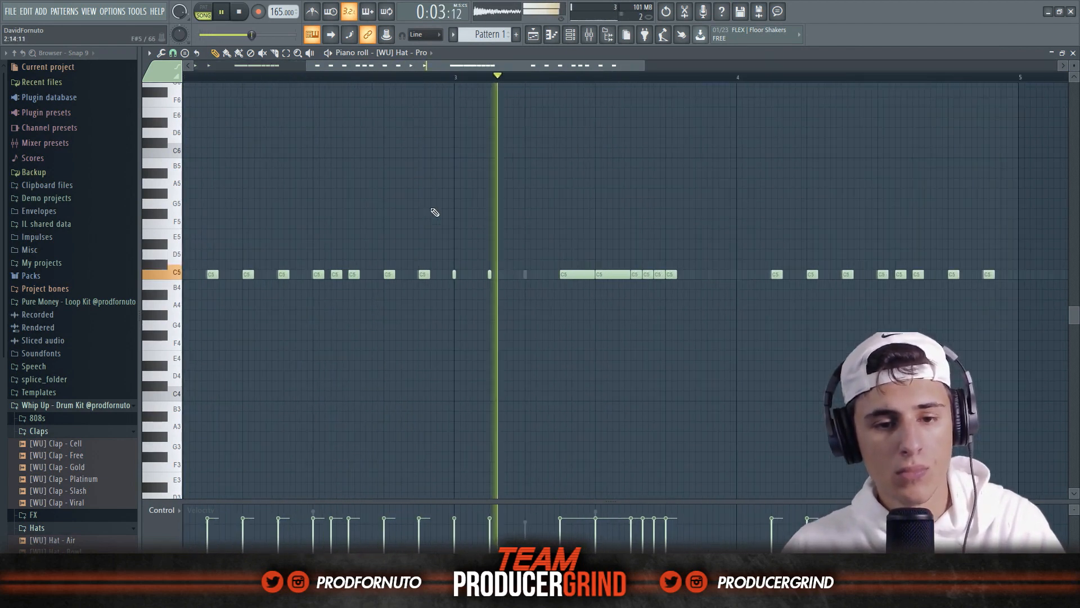
click(570, 34)
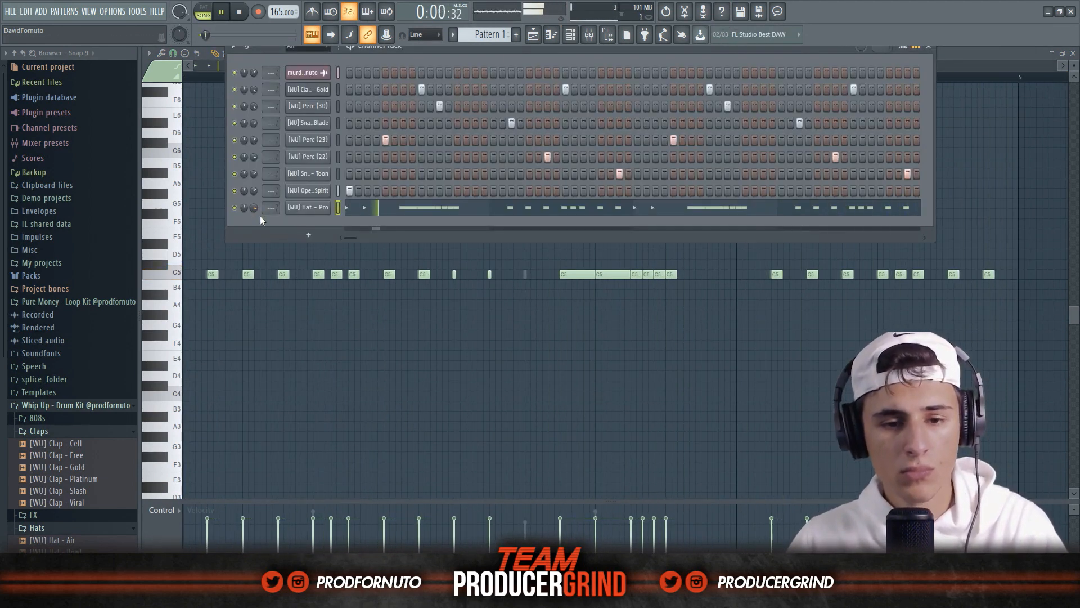
right_click(359, 360)
scroll(349, 355, down, 4)
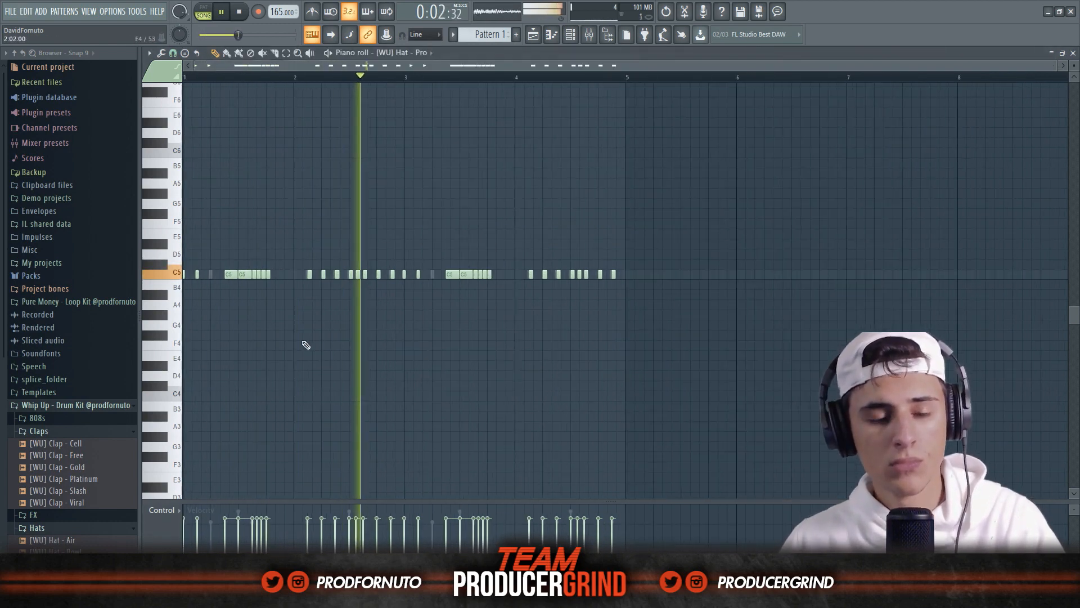
Step: Try a short F#4 hat note on step 7 of bar 1, shift it to step 5 and delete it
scroll(186, 348, up, 4)
scroll(206, 345, up, 2)
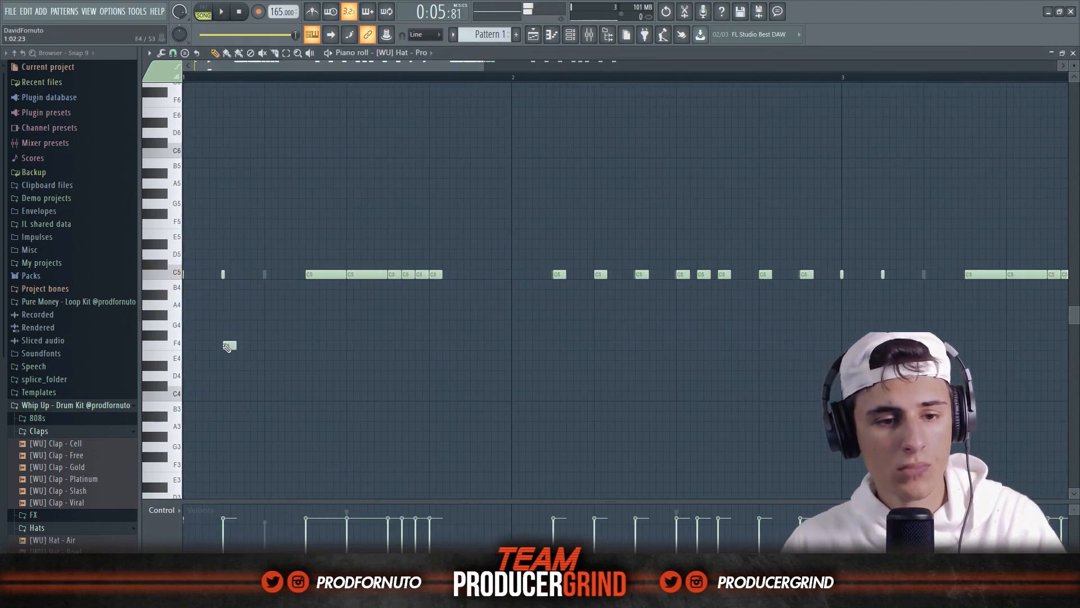
click(306, 337)
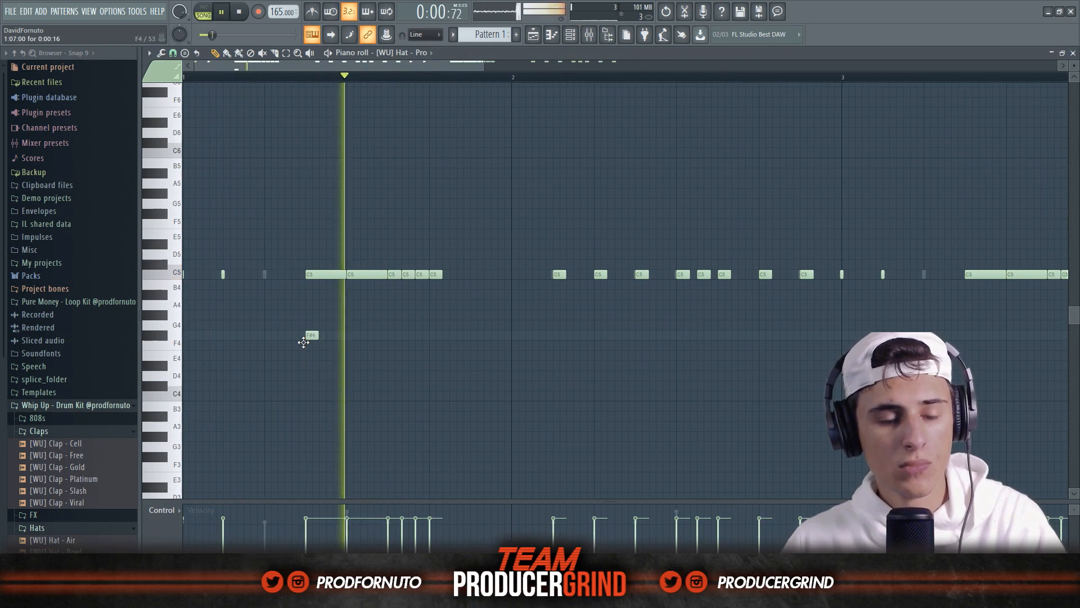
drag(304, 339, 265, 344)
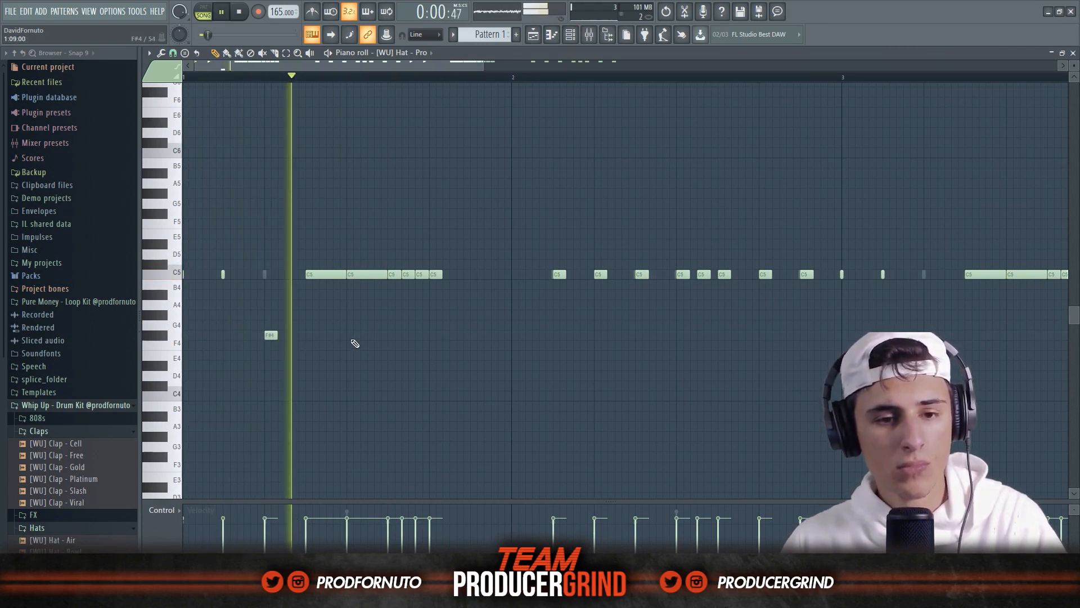
scroll(394, 344, down, 2)
right_click(226, 335)
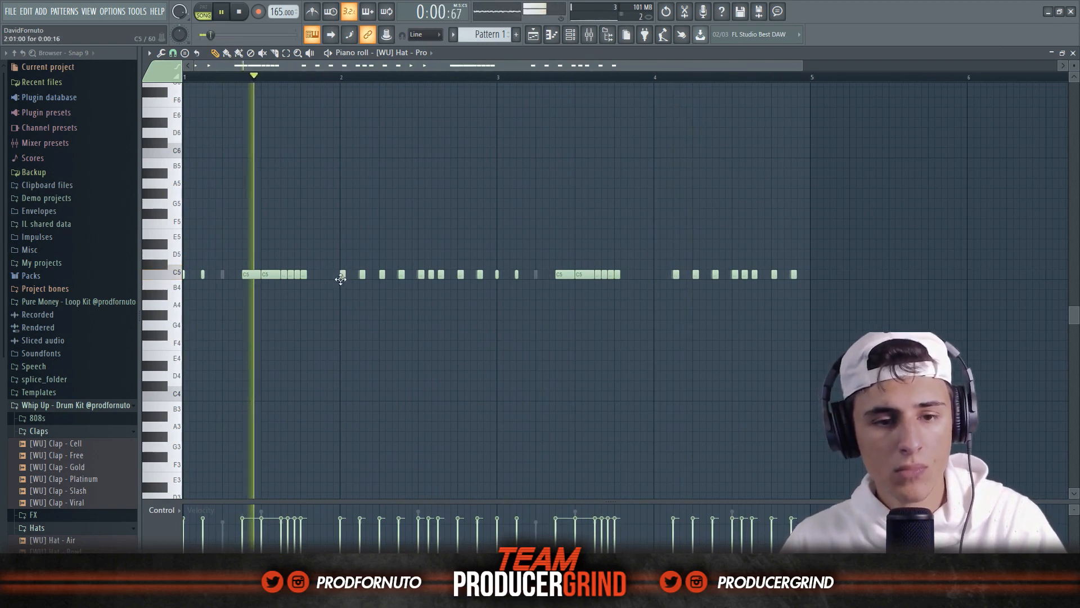
Step: Try a 0:08 long C5 hat note at 1:14:16, near the end of bar 1
scroll(339, 273, up, 2)
click(329, 274)
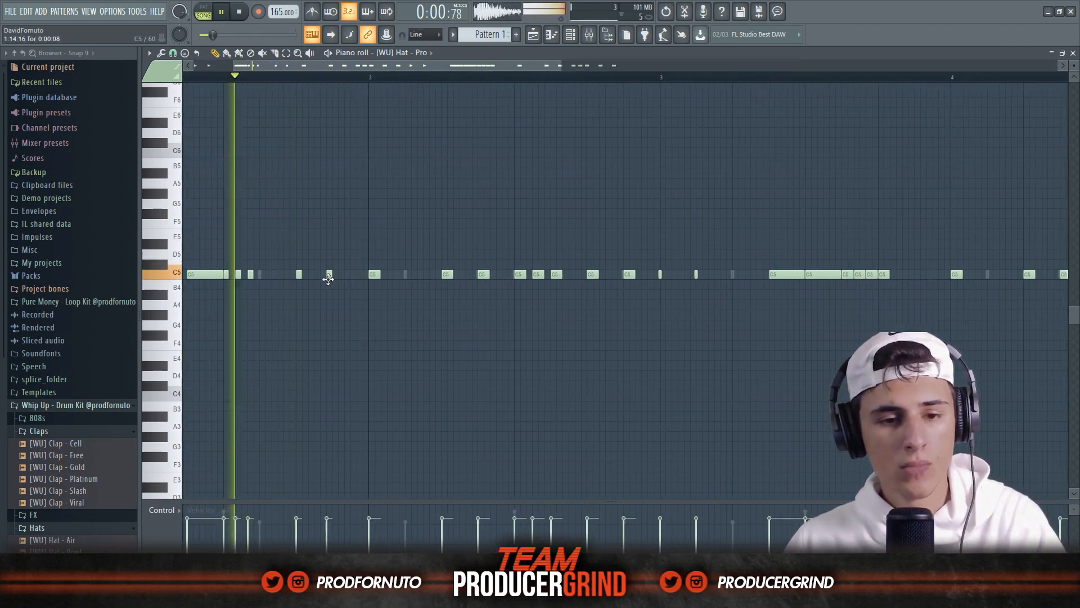
scroll(329, 281, down, 3)
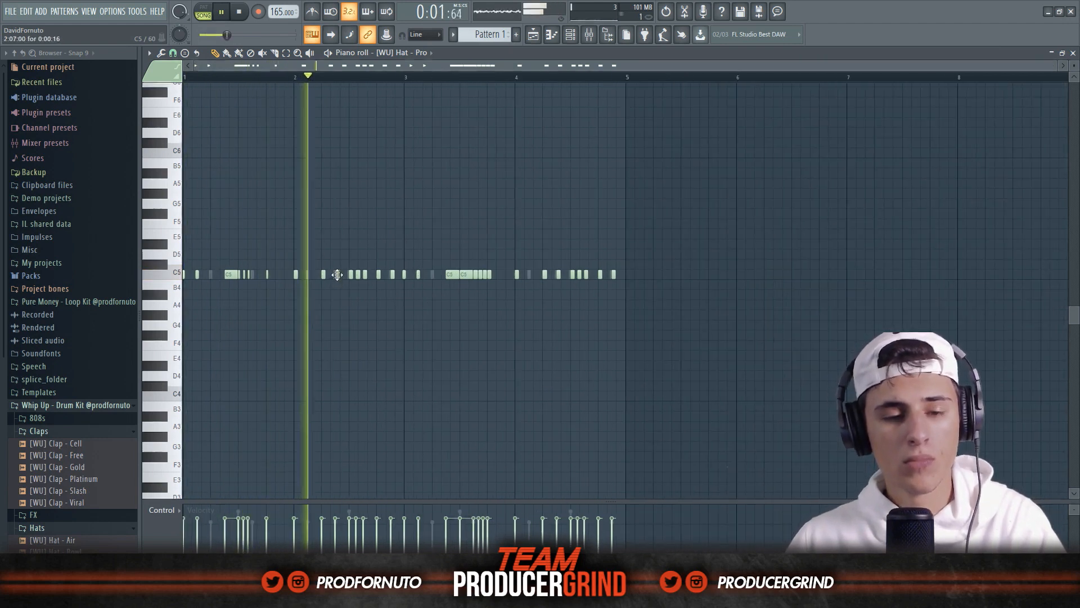
Step: Replace the hat notes in bars 3 and 4 with a copy of bars 1 and 2, aligned to the start of bar 3
drag(615, 275, 401, 277)
key(ctrl+v)
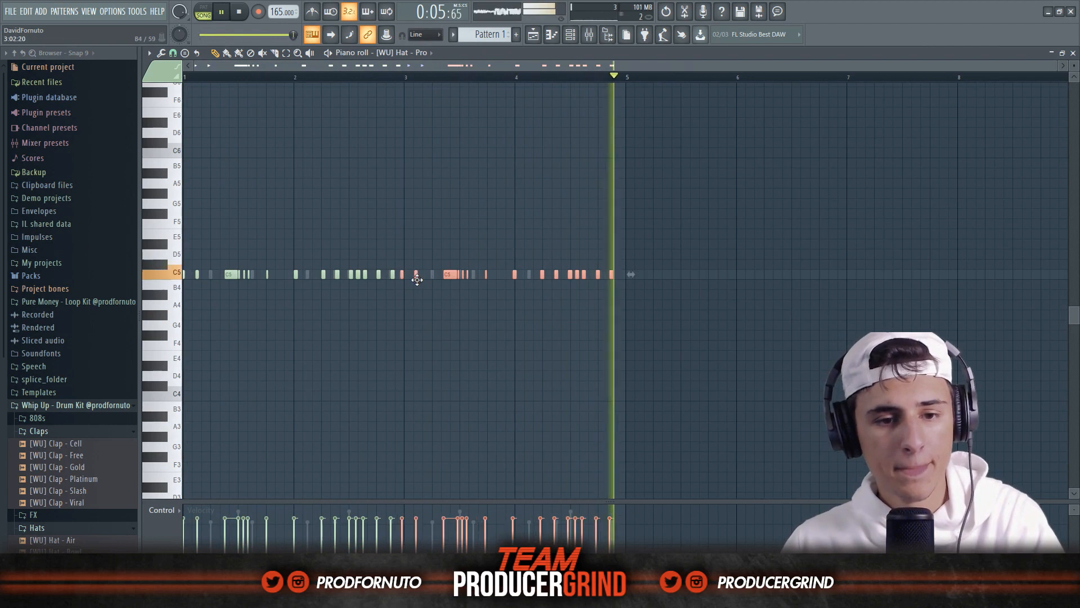
ctrl+click(473, 334)
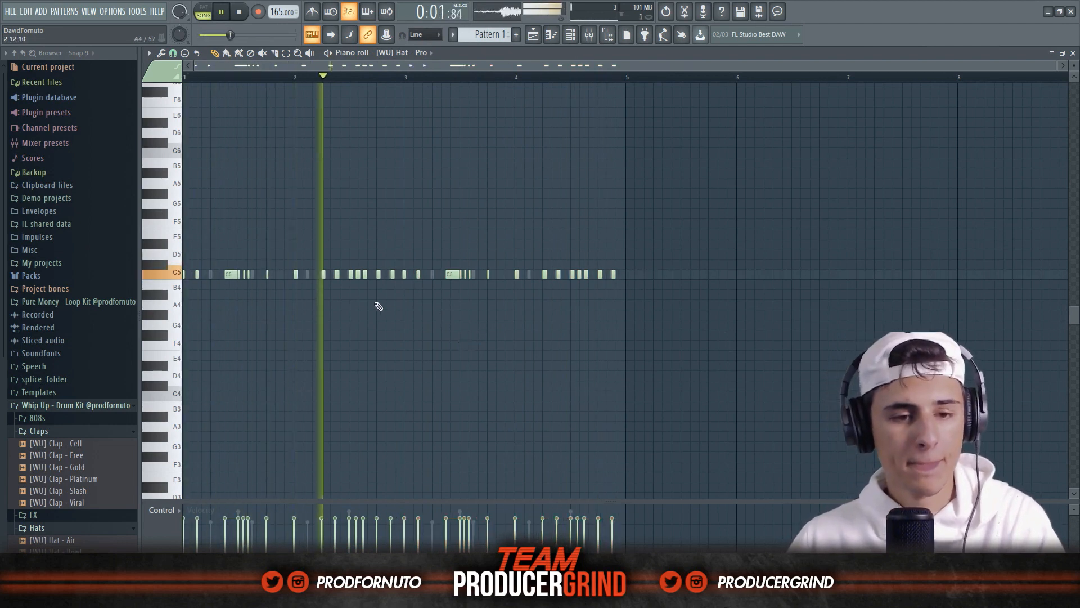
Step: Open the Whip Up kit's 808s folder and audition the Focus and Quartz samples against the beat
click(570, 35)
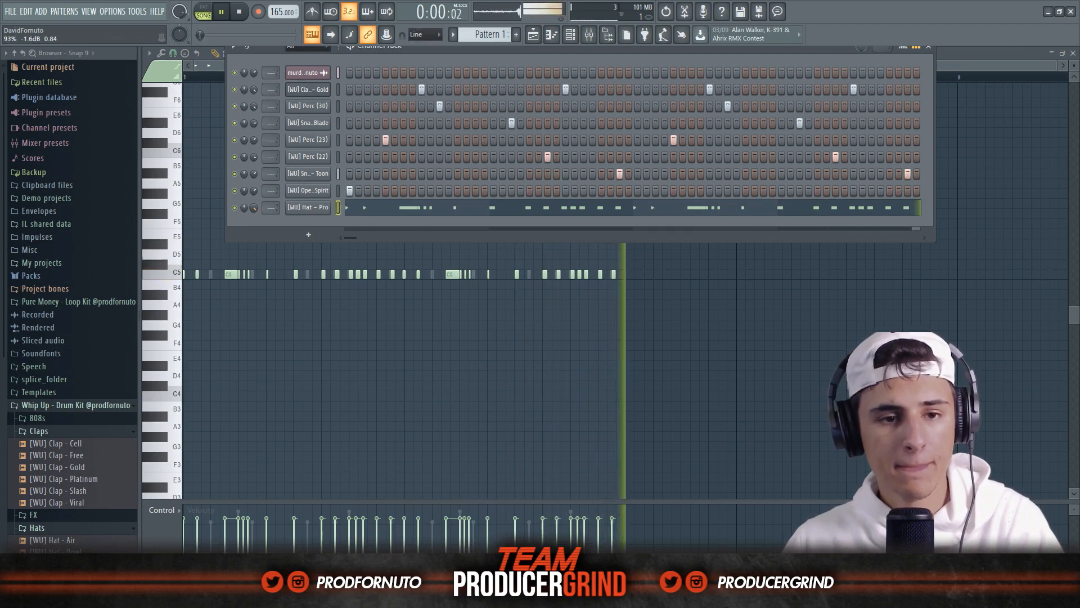
key(space)
scroll(94, 431, down, 4)
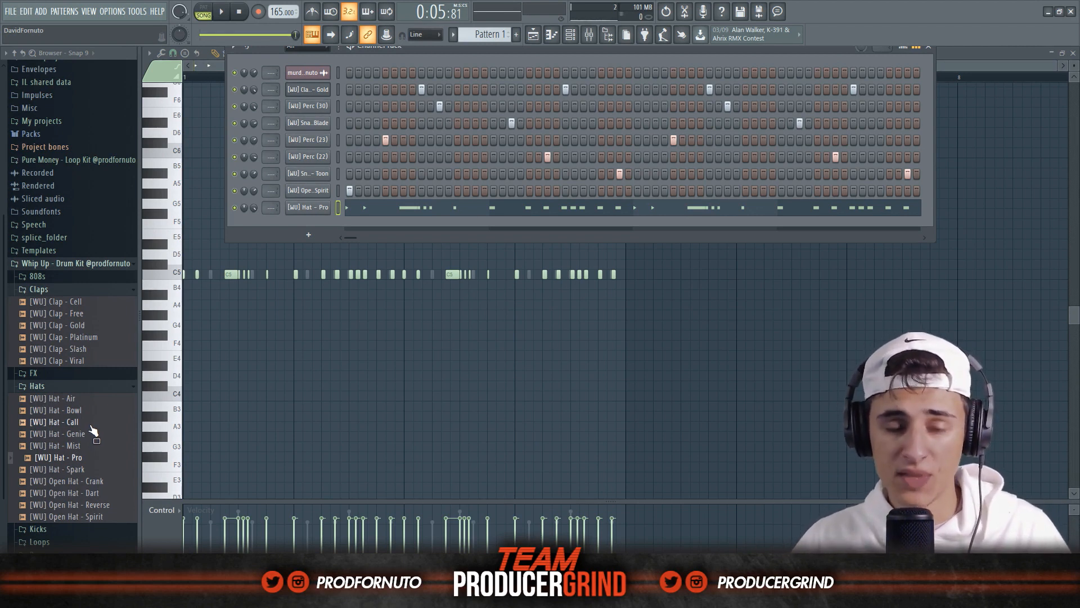
click(57, 279)
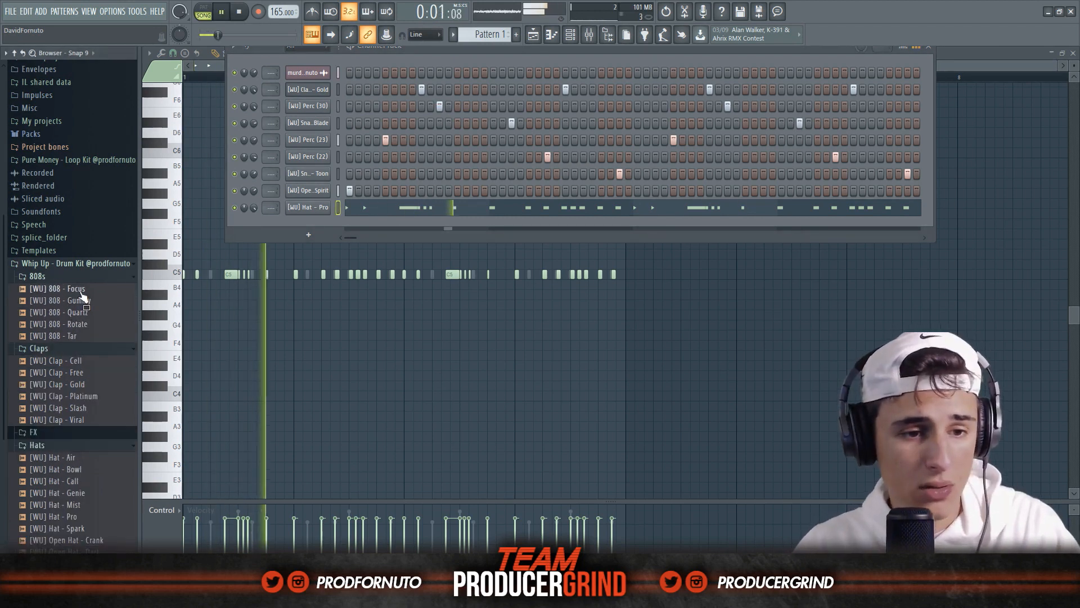
click(81, 291)
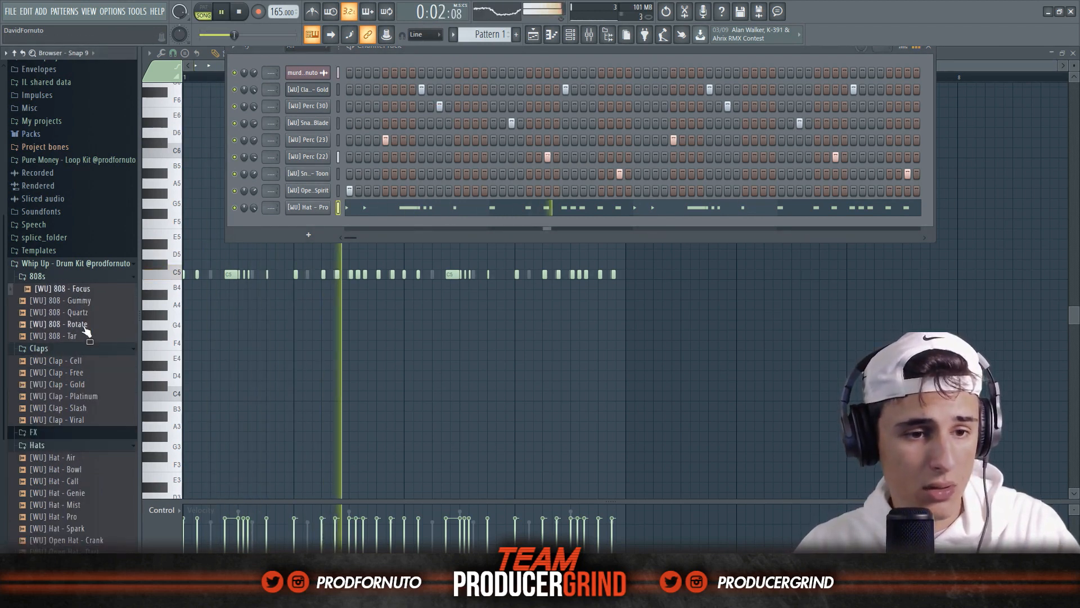
click(74, 311)
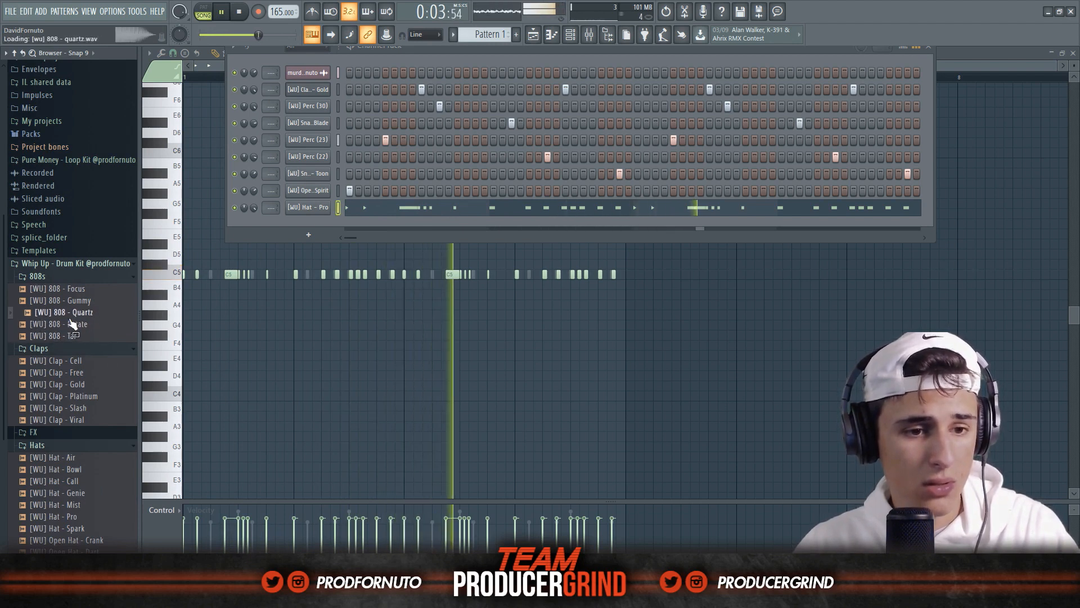
click(71, 289)
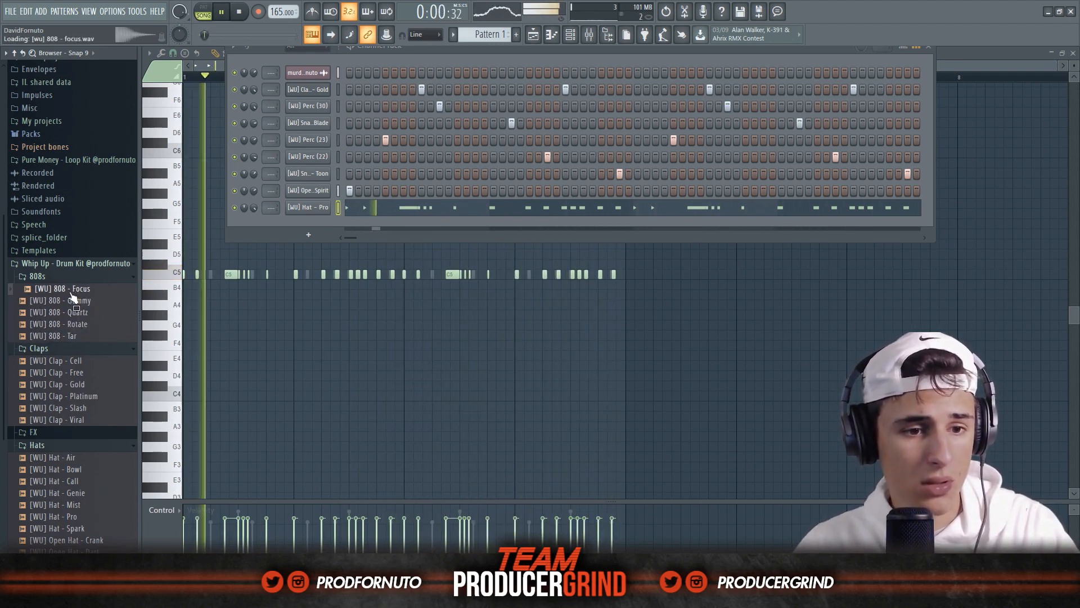
Step: Add the [WU] 808 - Focus sample as a new channel below the hat and open its piano roll
drag(72, 296, 307, 233)
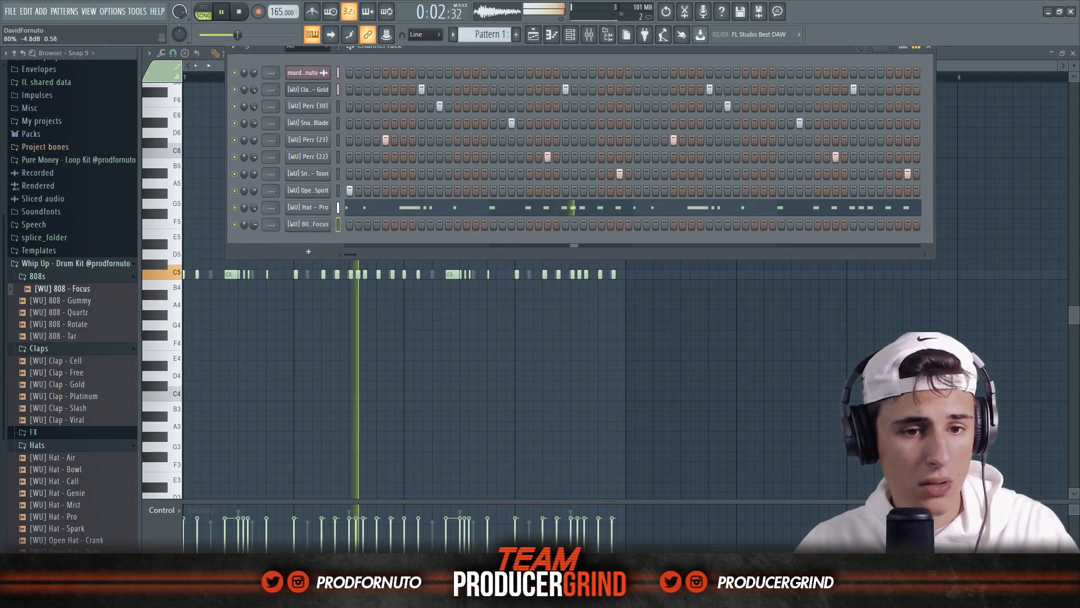
right_click(299, 226)
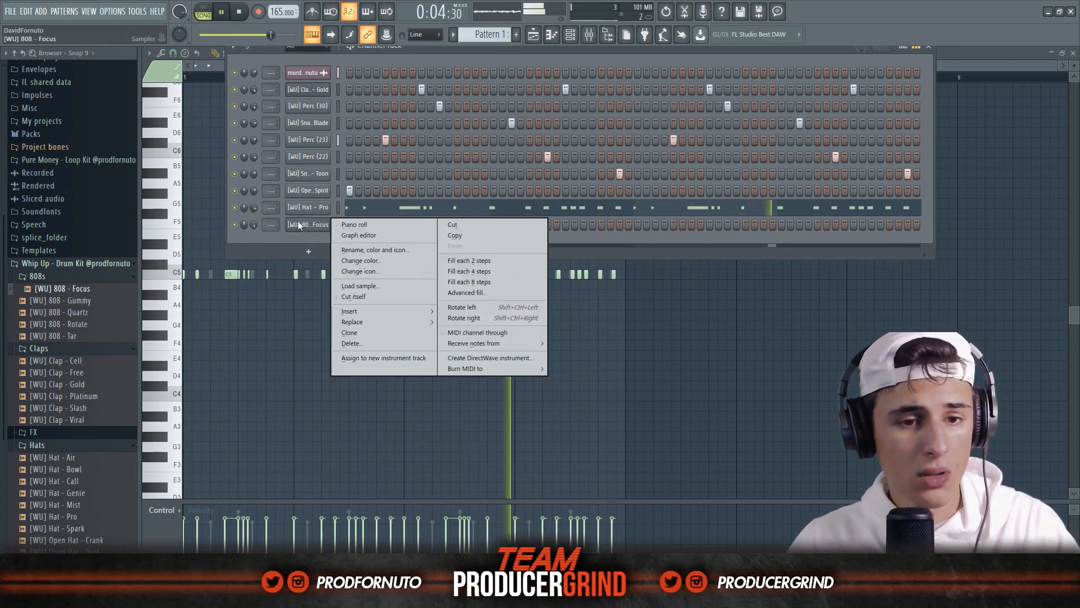
click(354, 224)
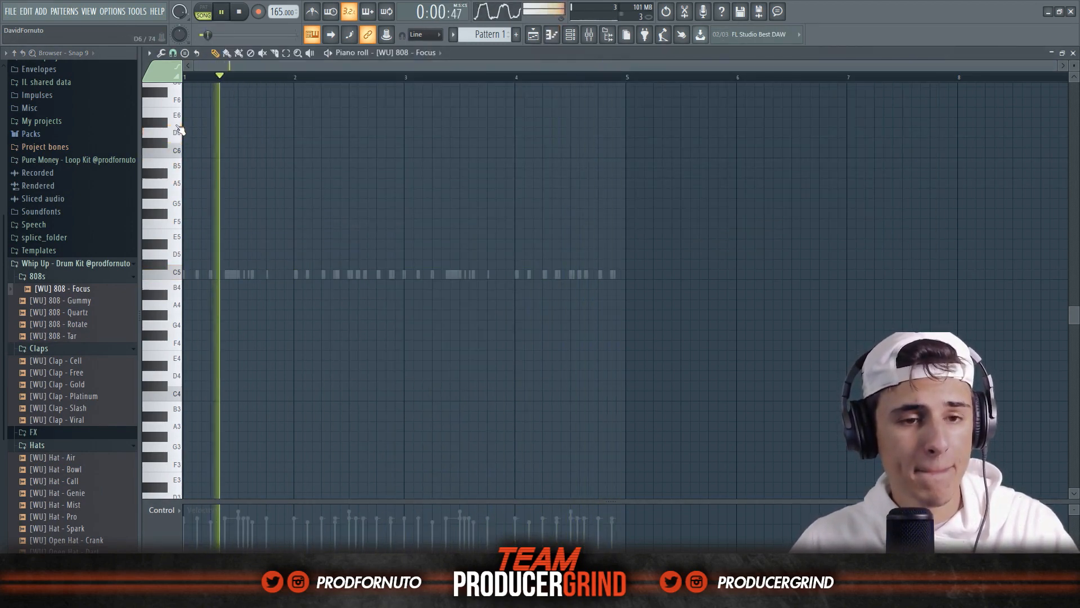
Step: Place an E5 808 note at the start of bar 1 and B4 notes on step 13 of bar 1 and step 5 of bar 2
key(space)
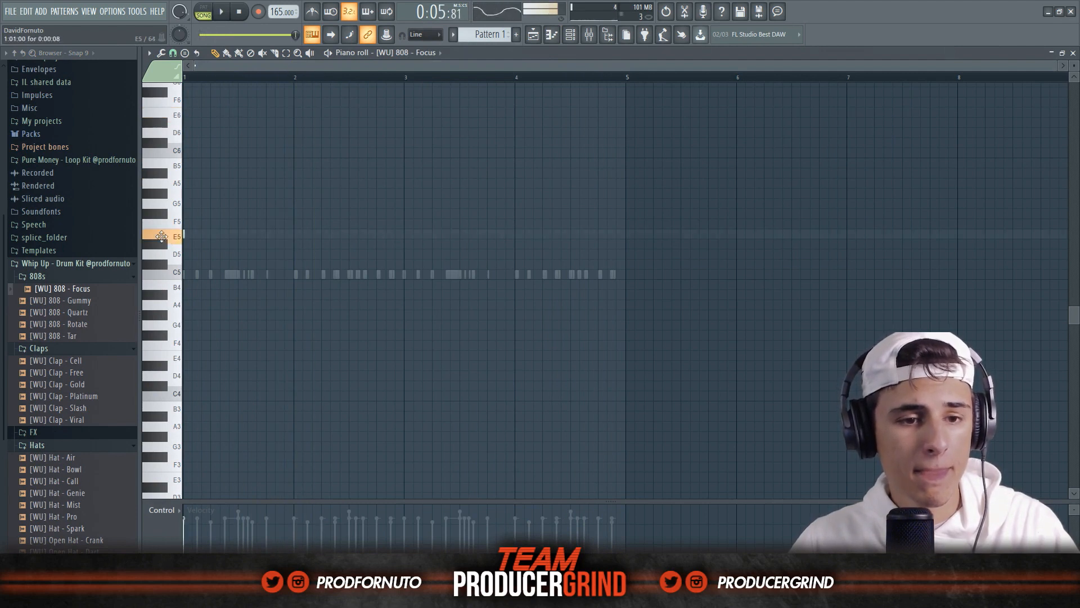
key(space)
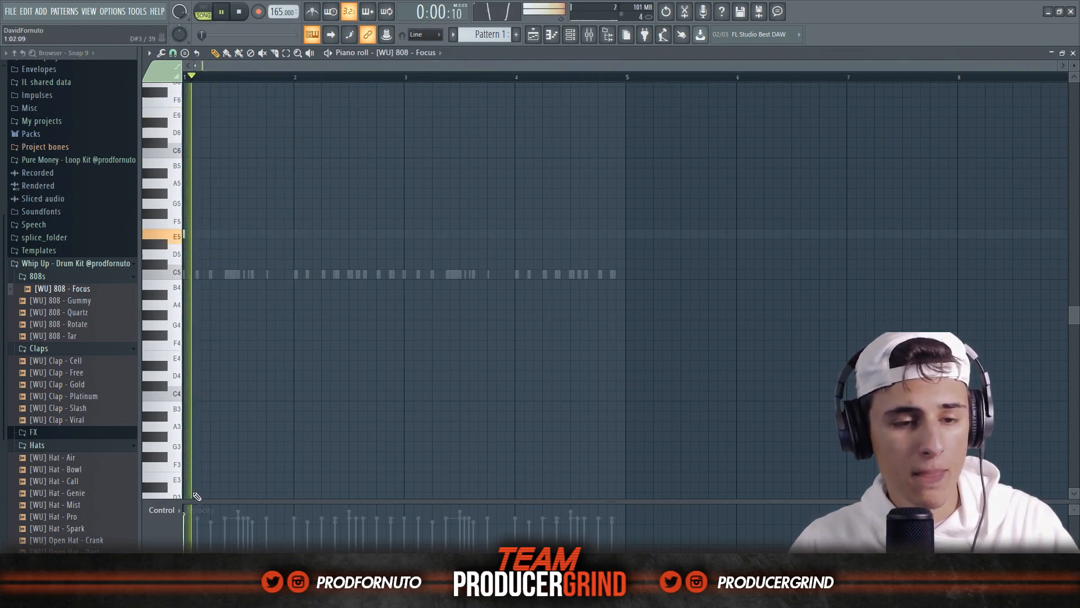
scroll(196, 496, up, 3)
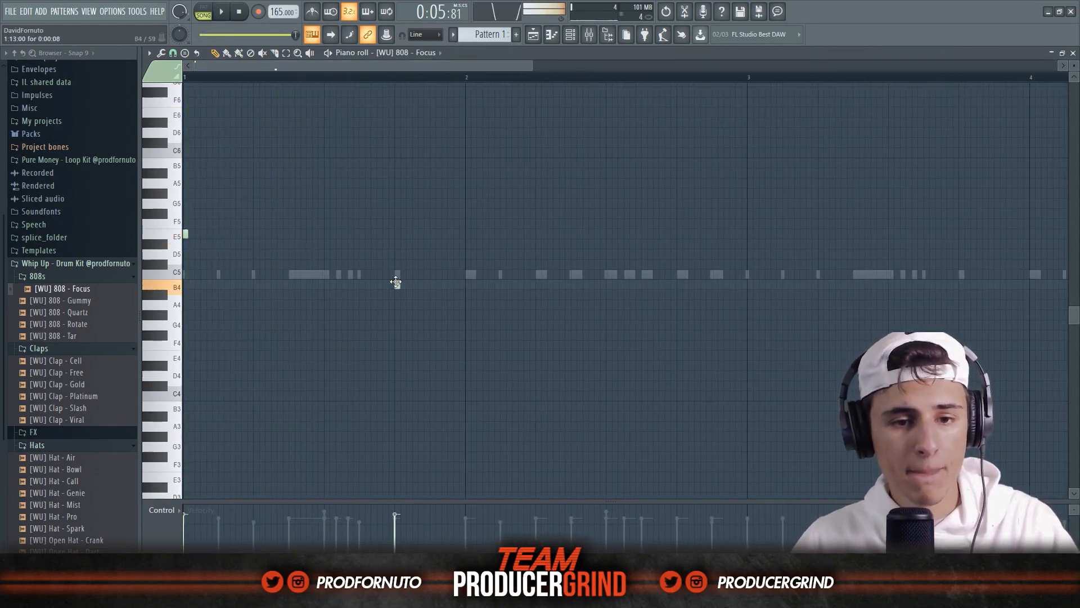
key(space)
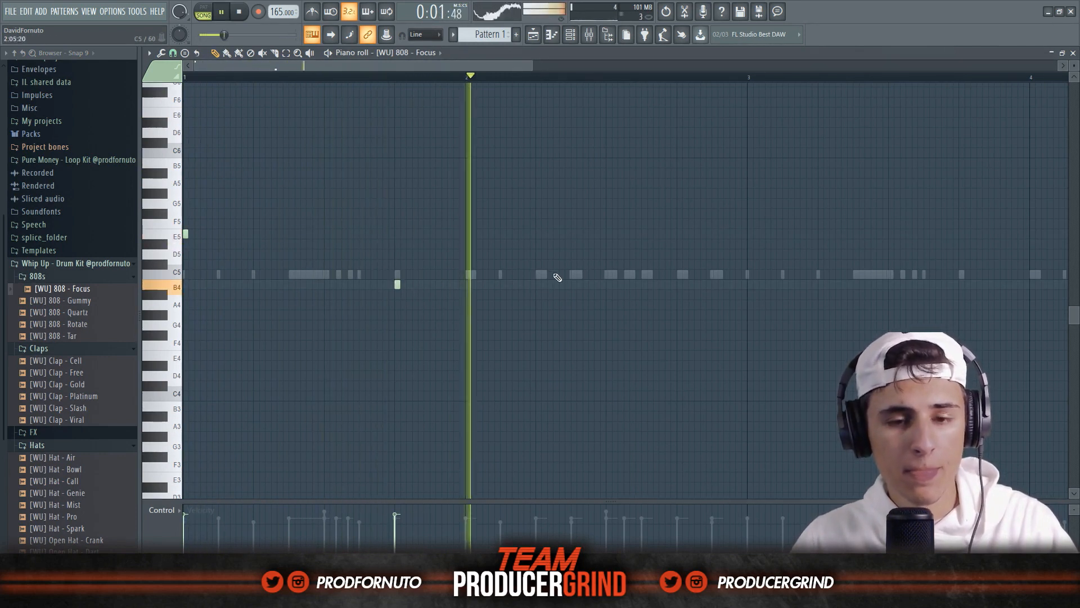
scroll(385, 285, down, 2)
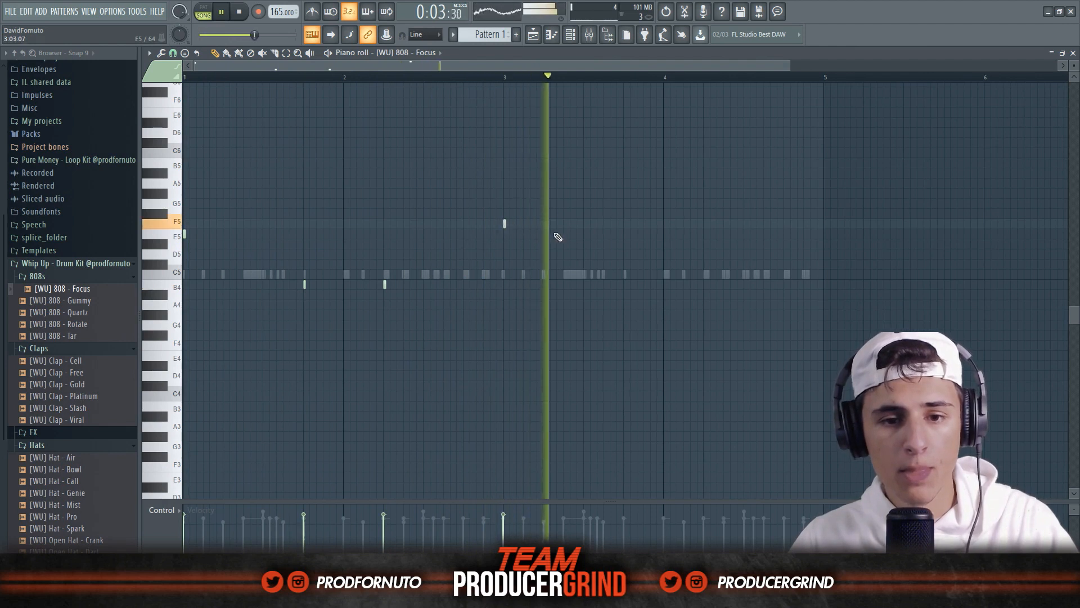
Step: Place E5 808 notes on steps 1 and 7 of bar 3 and further notes on steps 5, 9 and 13 of bar 4
click(503, 234)
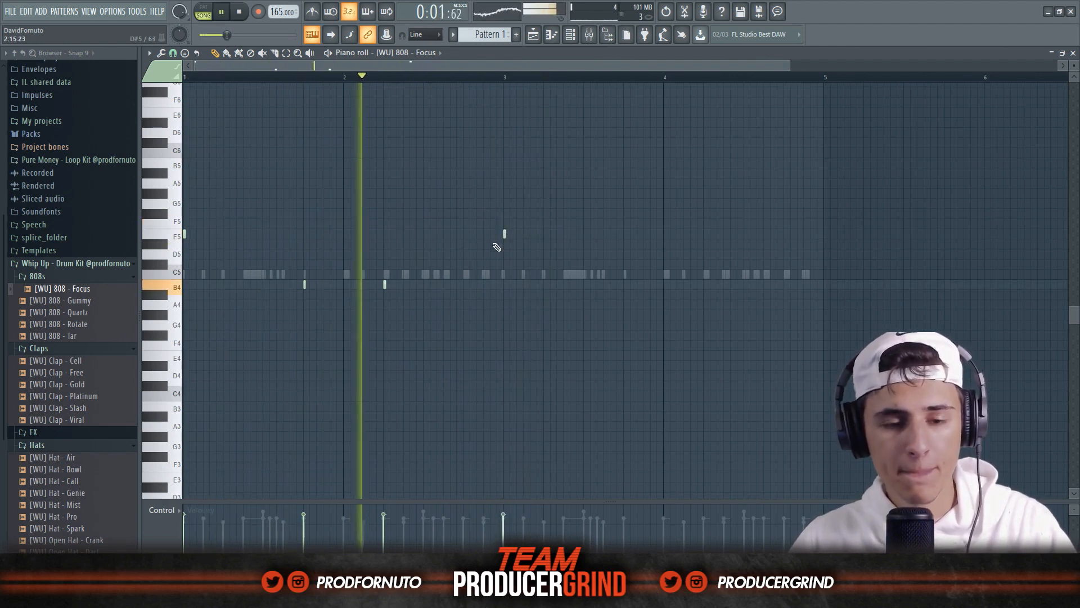
scroll(566, 262, up, 3)
click(570, 235)
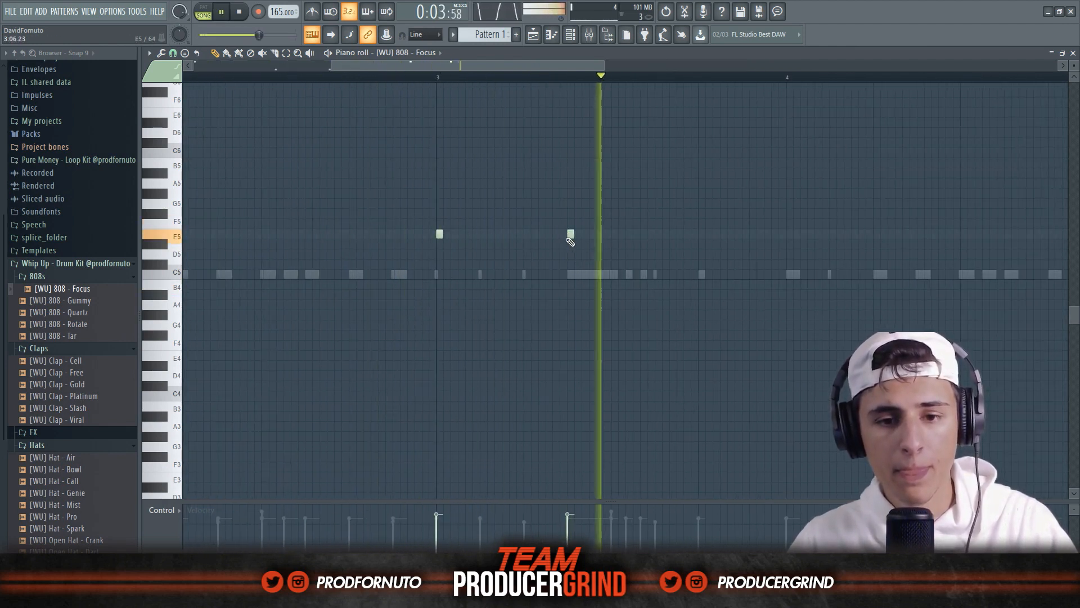
scroll(574, 239, down, 3)
click(669, 274)
click(722, 274)
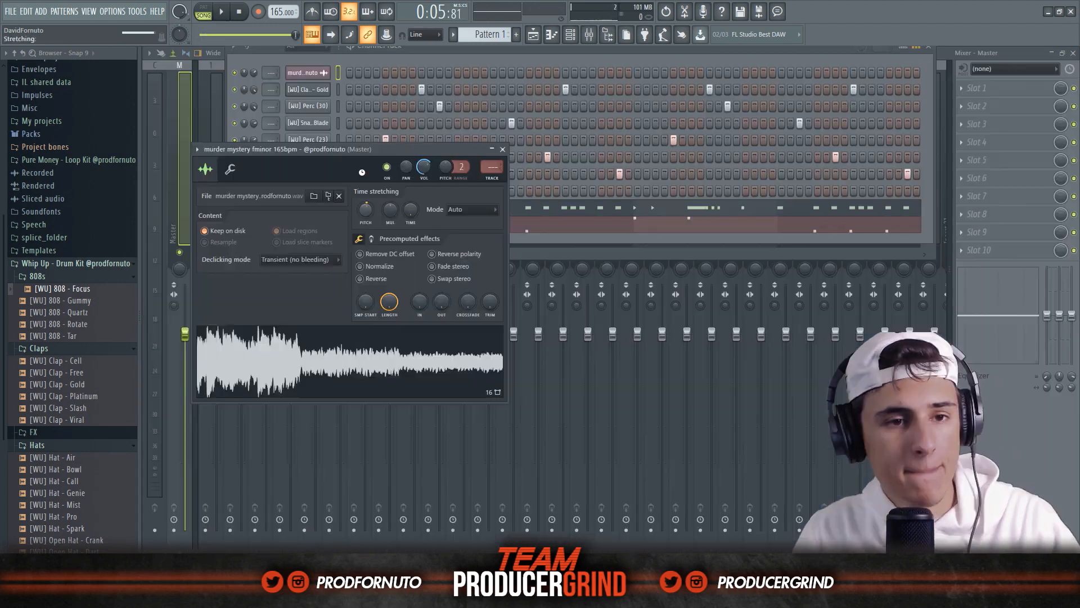
Step: Adjust the Blade snare's channel volume while the beat plays
key(space)
click(357, 58)
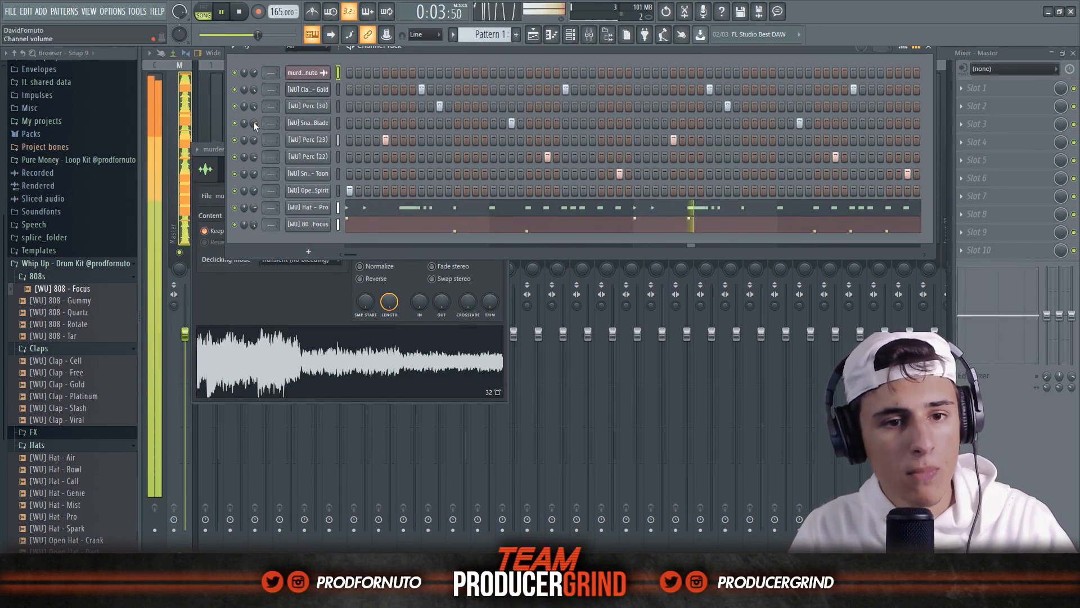
scroll(253, 122, down, 3)
drag(253, 122, 253, 118)
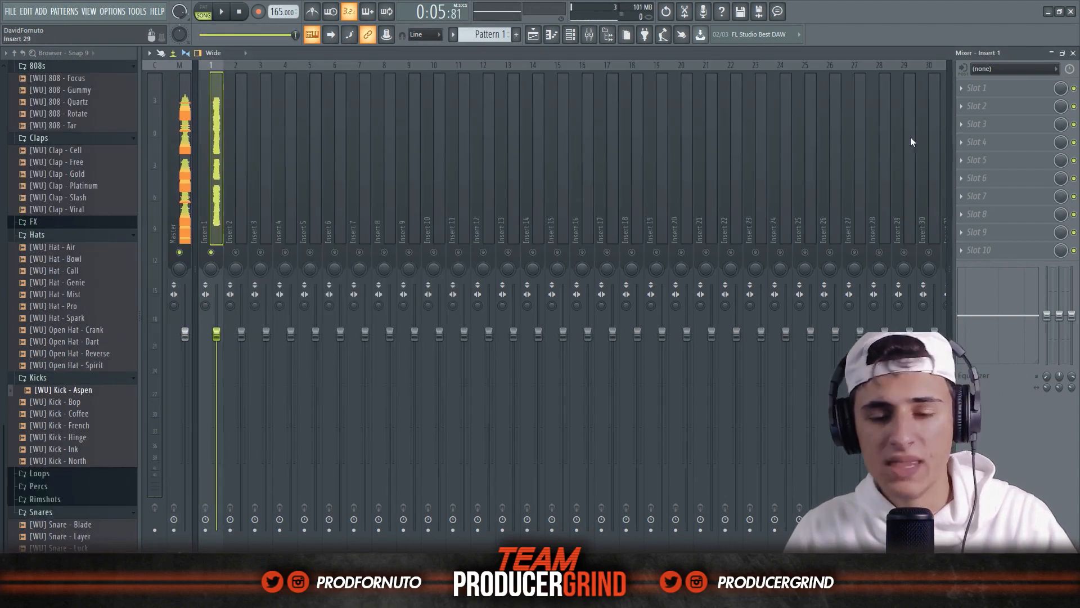
Step: Load Looperator into the first effect slot of Insert 1, choose the User preset Bridge and play the beat with it
click(972, 88)
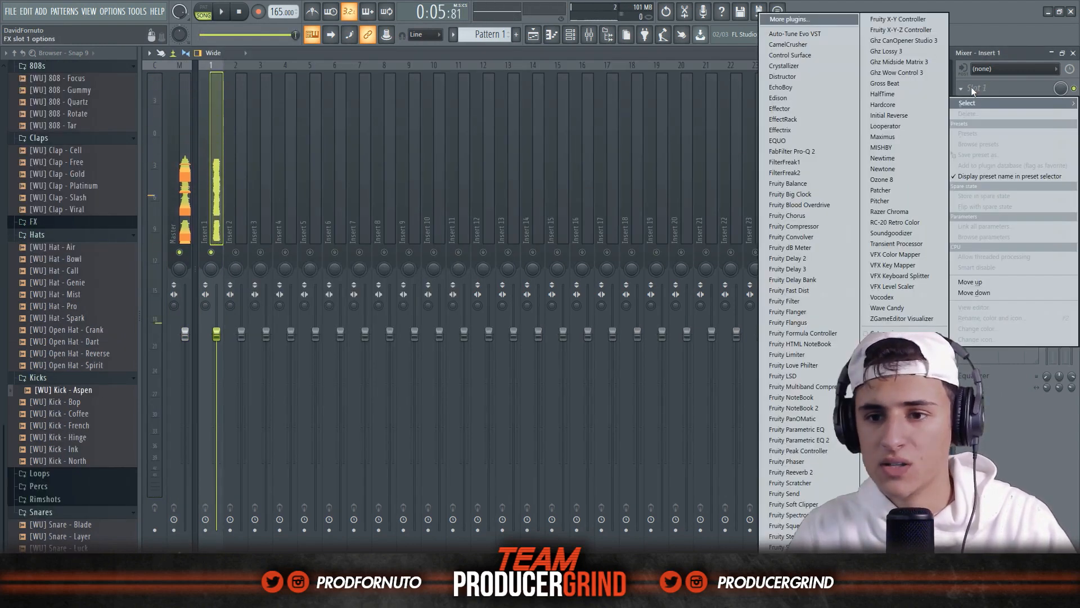
click(888, 127)
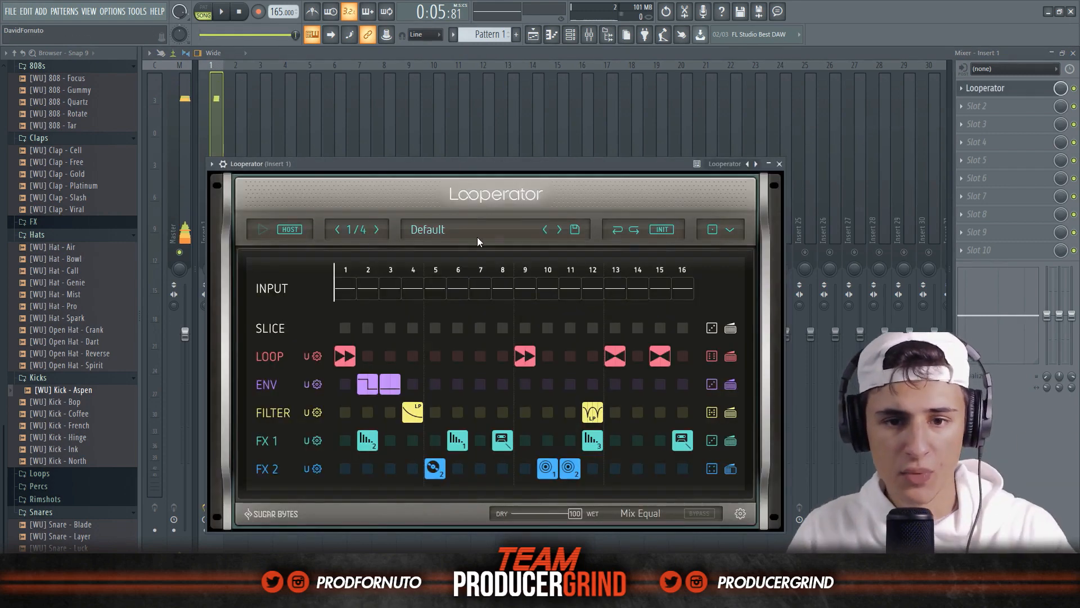
click(478, 230)
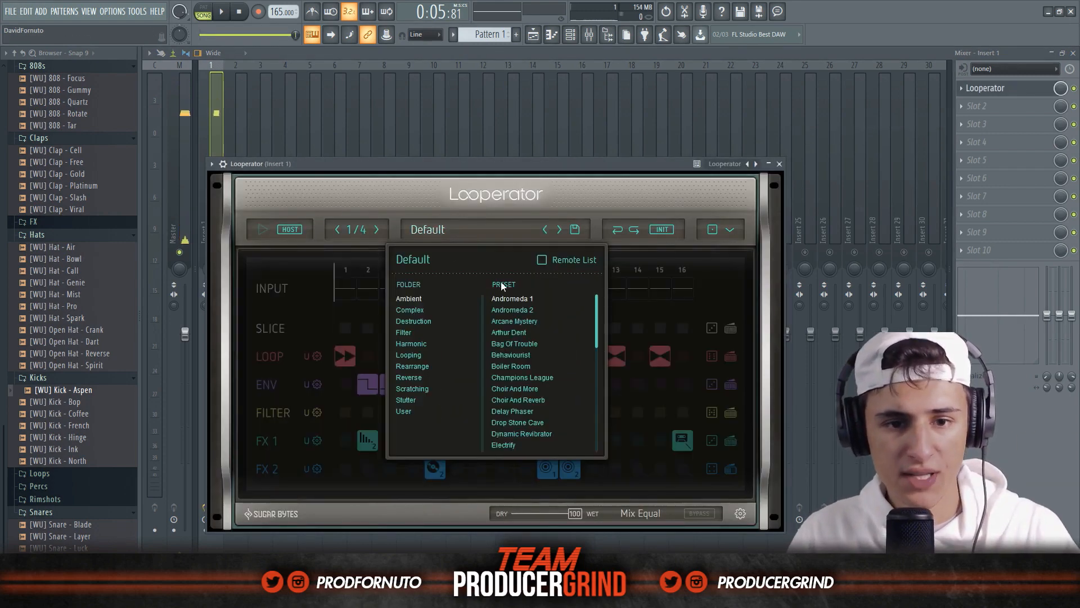
click(502, 299)
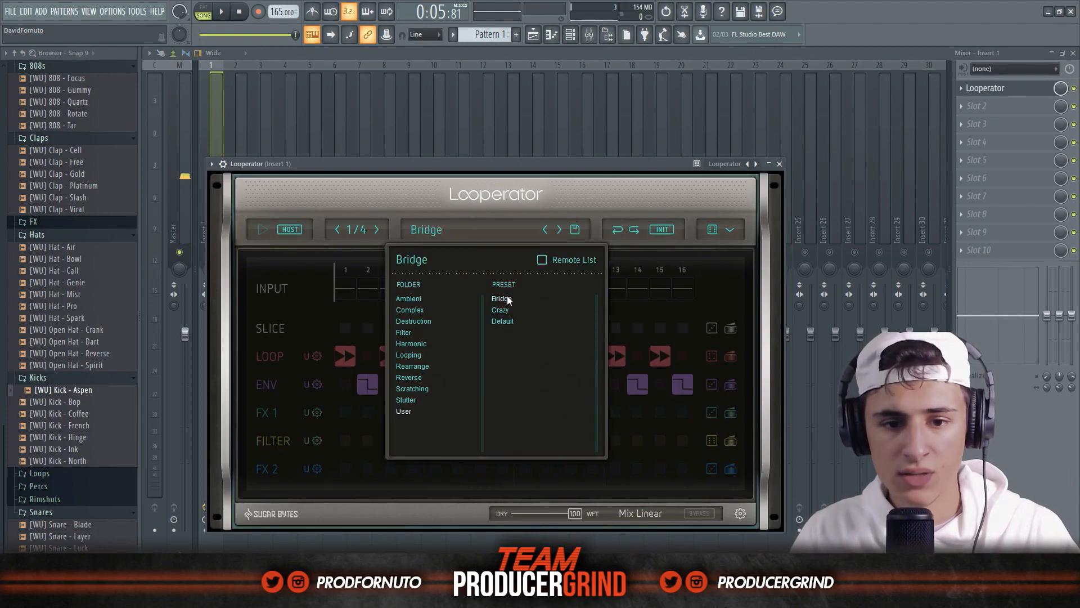
click(570, 34)
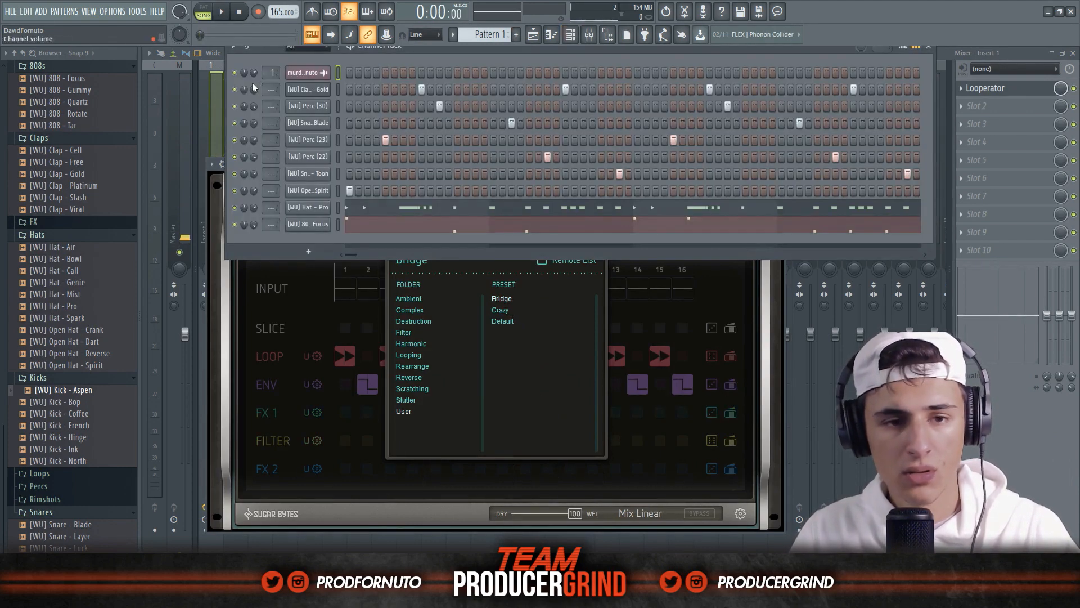
key(space)
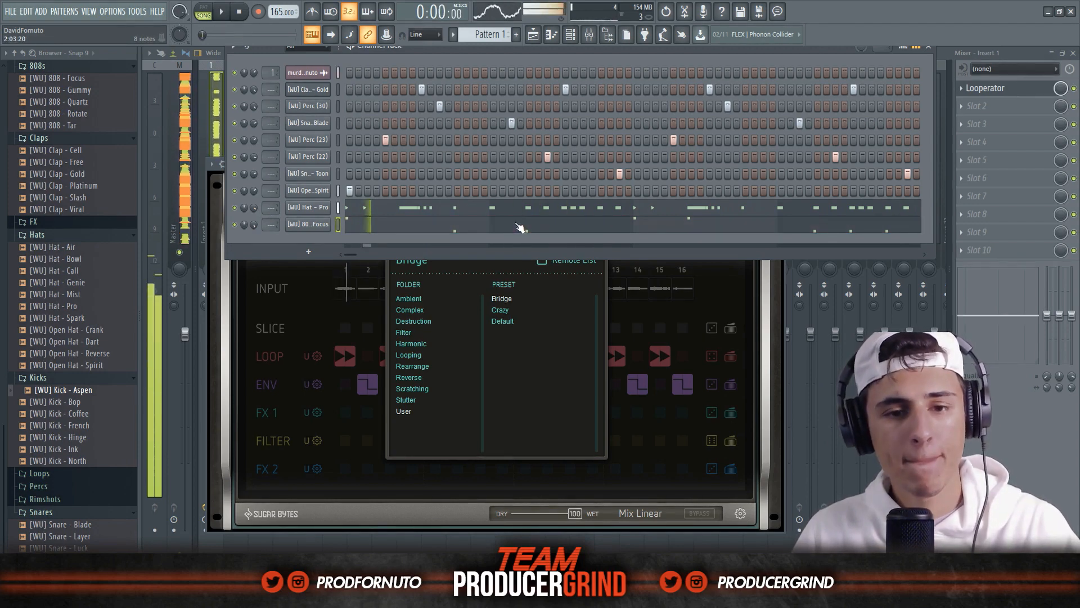
Step: Reopen the 808 piano roll and try the A5 note in bar 2 on step 13
click(519, 227)
key(space)
scroll(325, 262, up, 1)
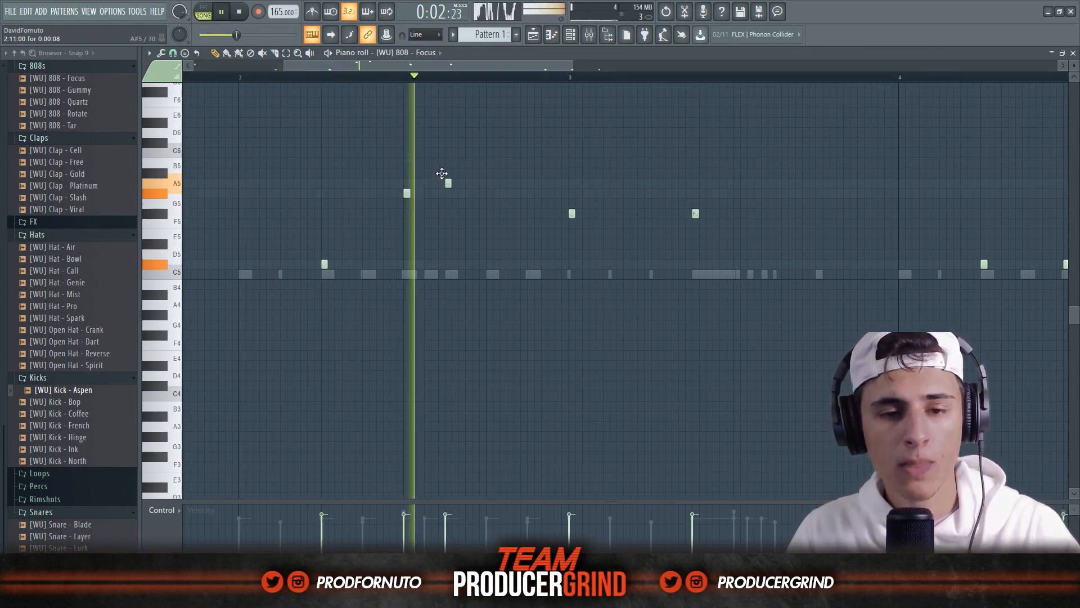
drag(439, 174, 491, 174)
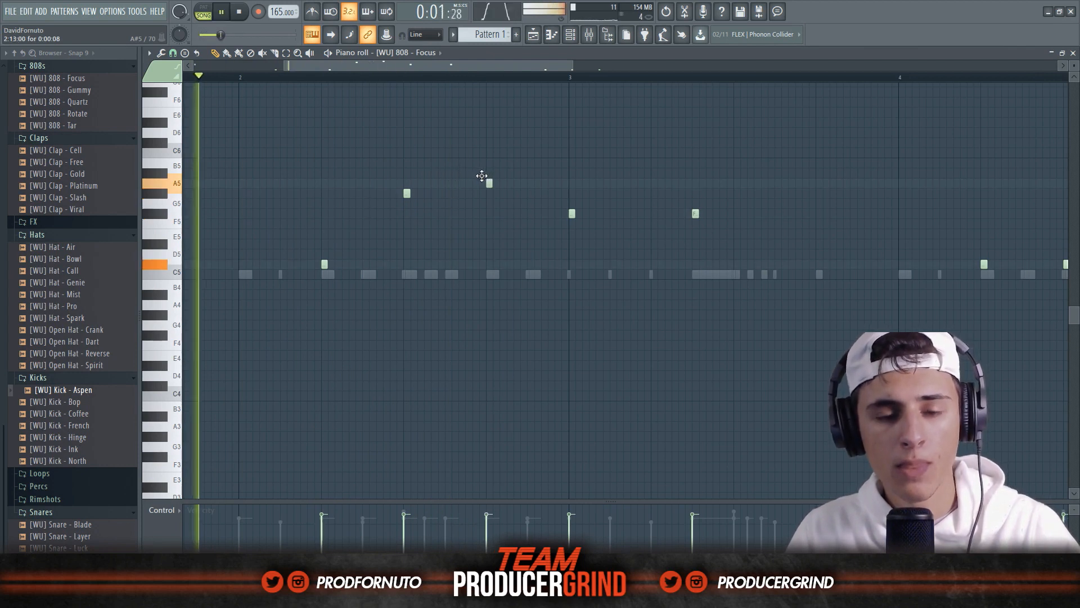
scroll(498, 236, down, 2)
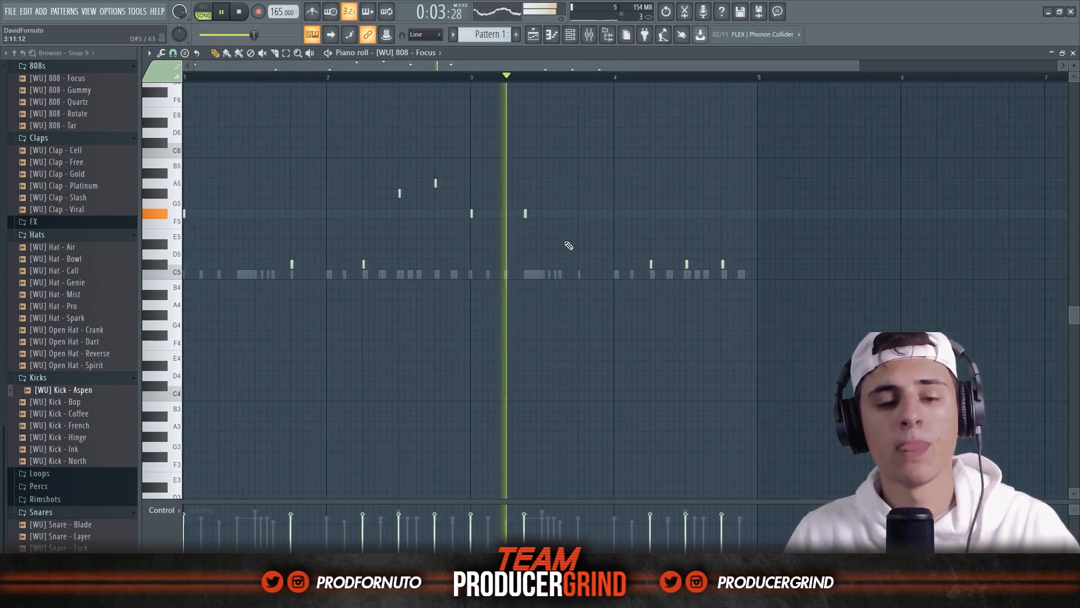
Step: Delete the 808 notes on steps 9 and 13 of bar 4 and the high G#5 and A5 notes in bar 2
right_click(723, 264)
right_click(686, 264)
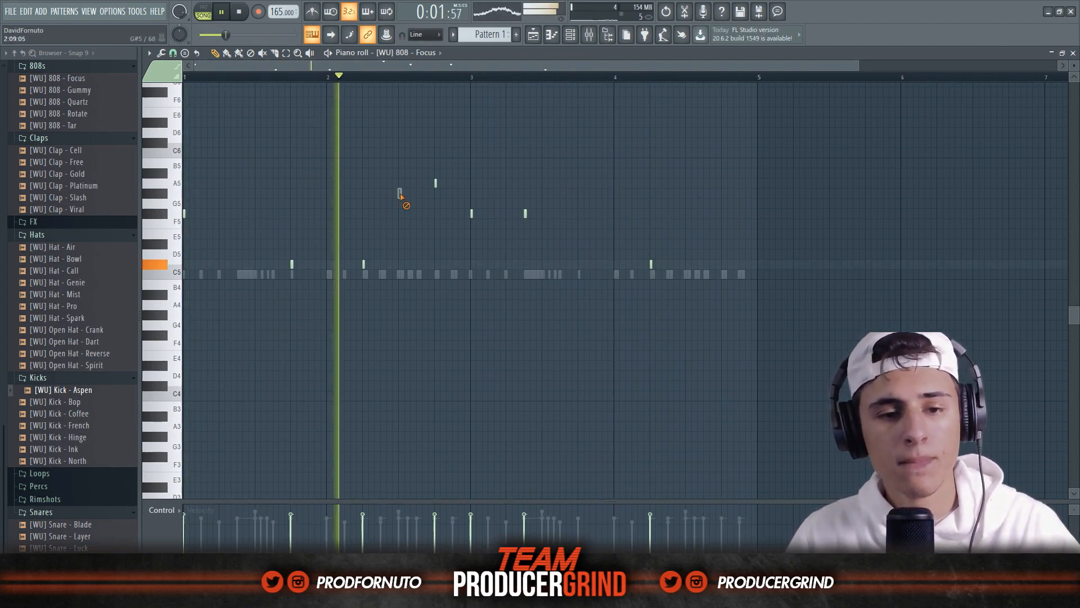
right_click(399, 192)
right_click(435, 183)
Step: Place a G#5 808 note on step 9 and an A5 note on step 13 of bar 4
scroll(665, 236, up, 2)
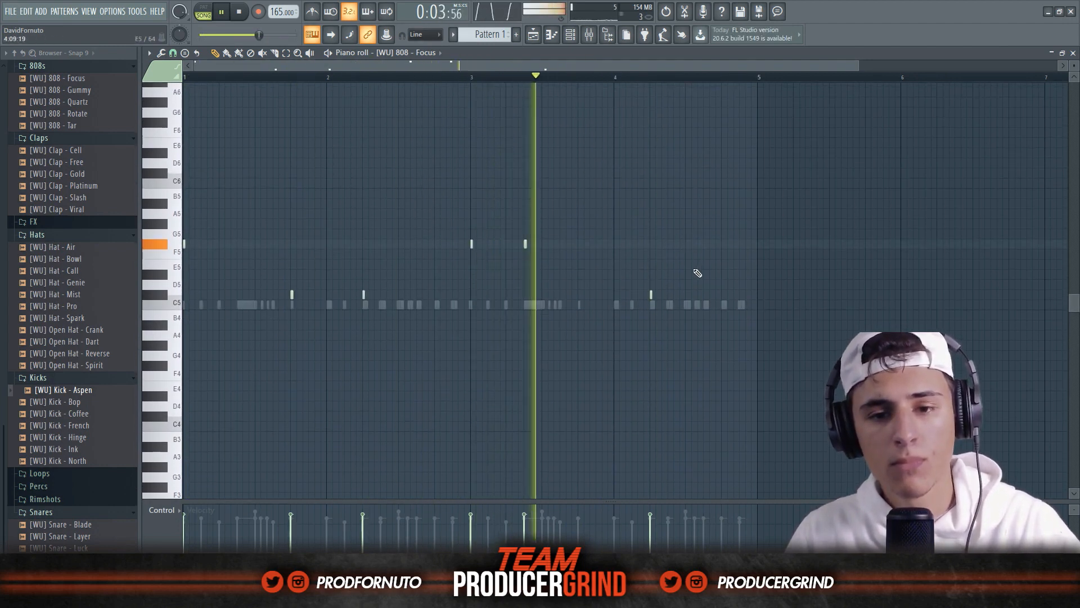
key(space)
click(688, 223)
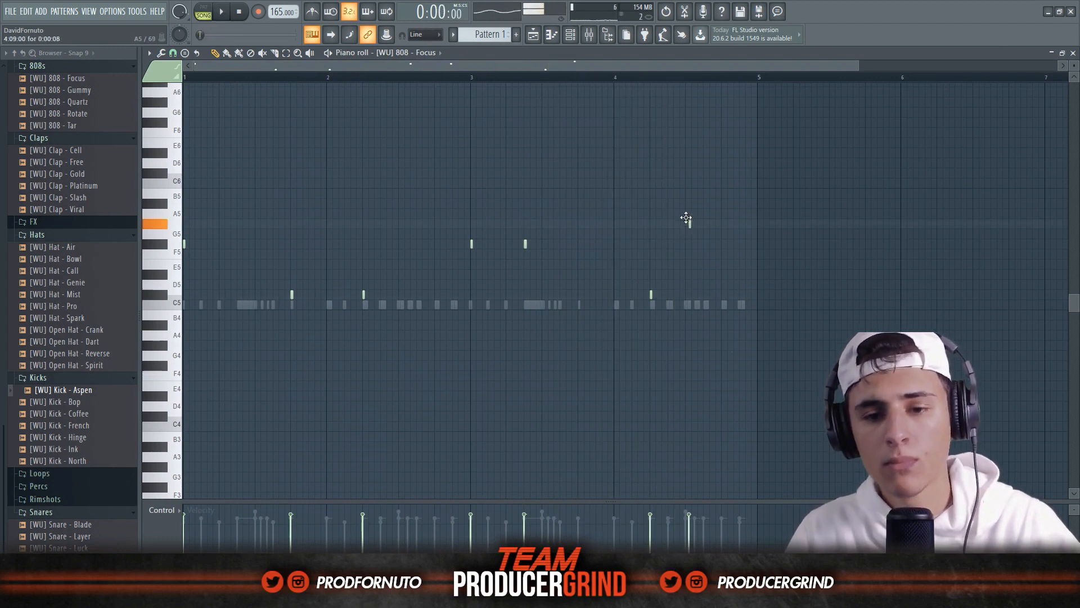
click(725, 213)
key(space)
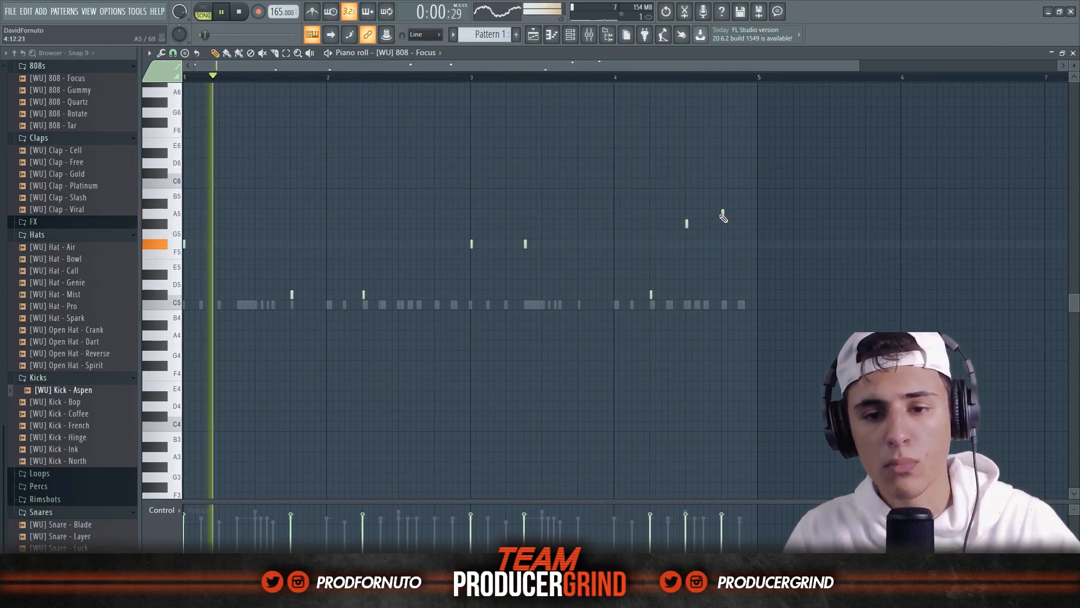
Step: Try a high C#6 808 note on step 9 of bar 1, delete it and return to the channel rack
key(space)
click(255, 164)
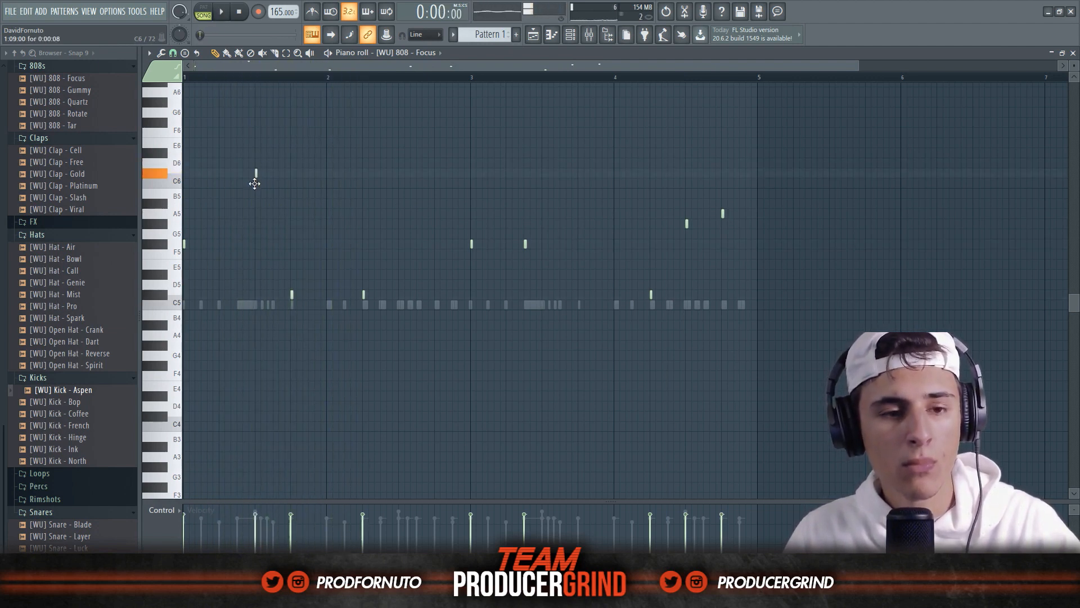
key(space)
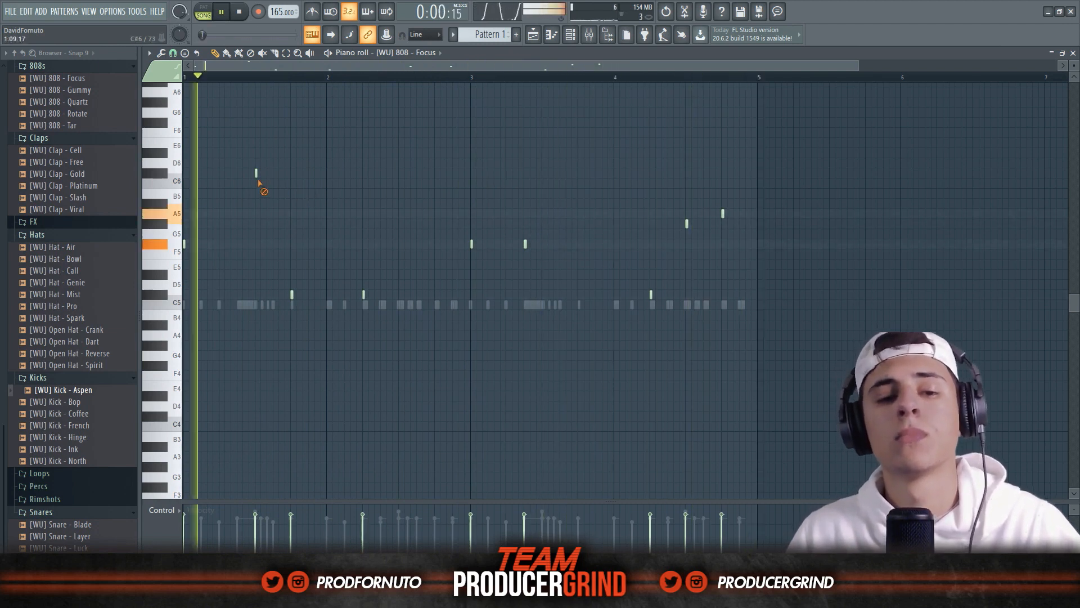
key(F6)
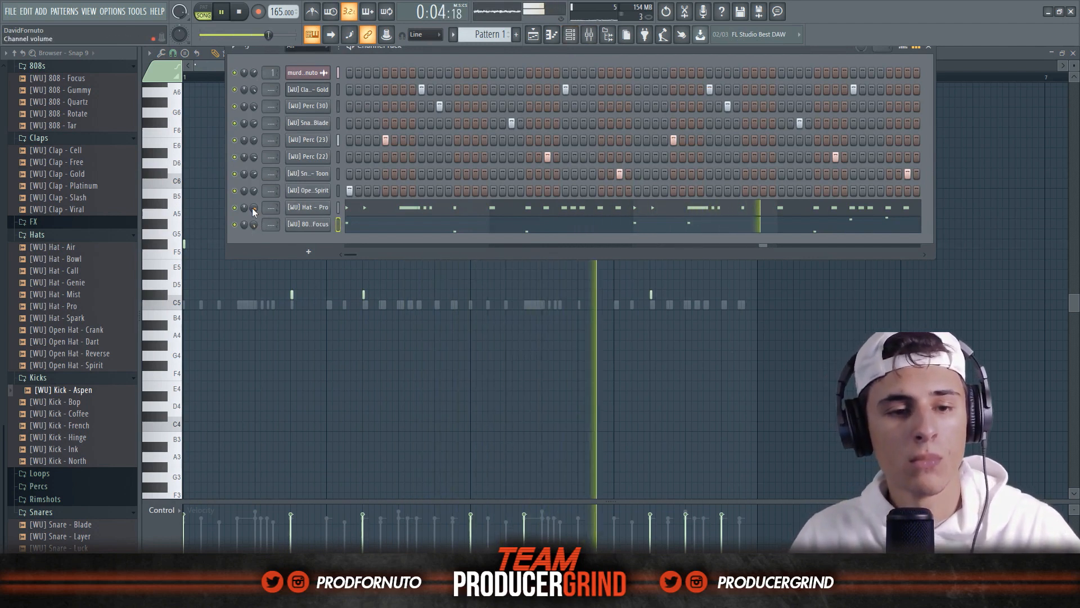
Step: Turn down the melody loop's channel volume slightly and route all the channels to their own mixer tracks
drag(254, 73, 254, 79)
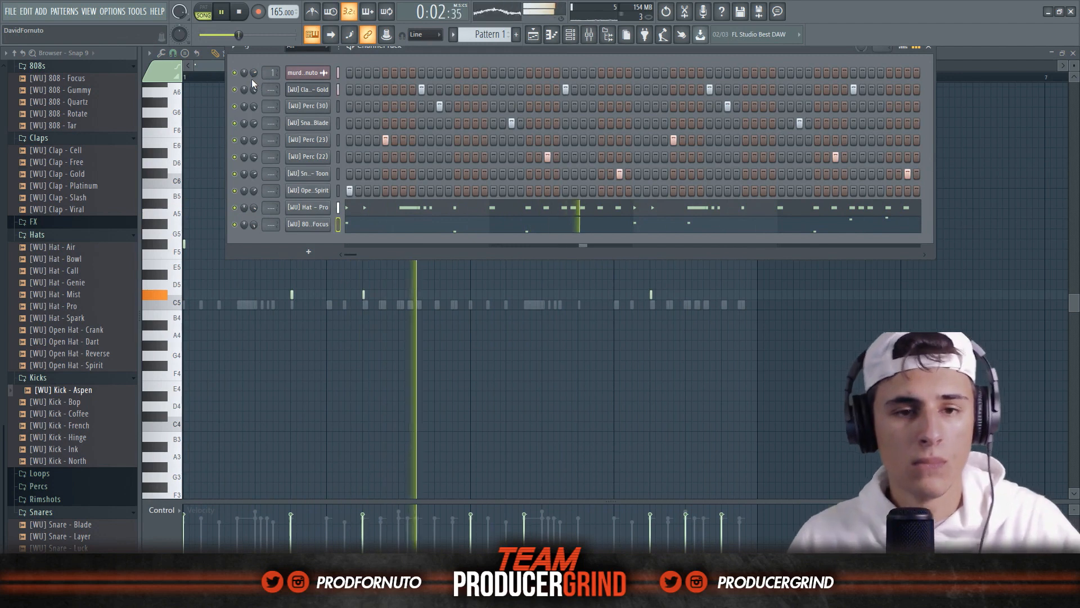
key(space)
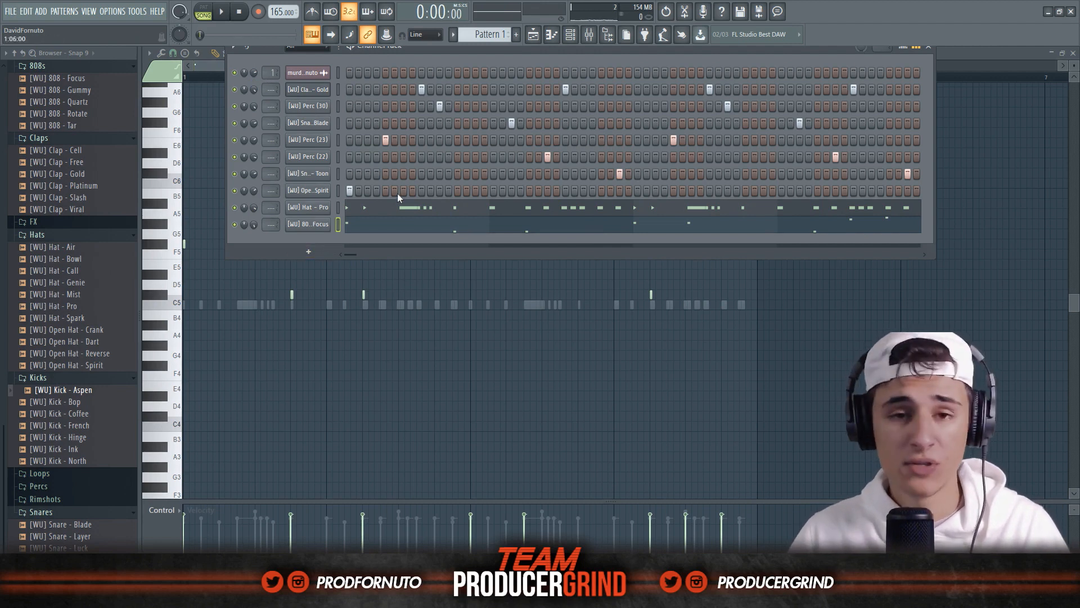
double_click(340, 224)
key(F9)
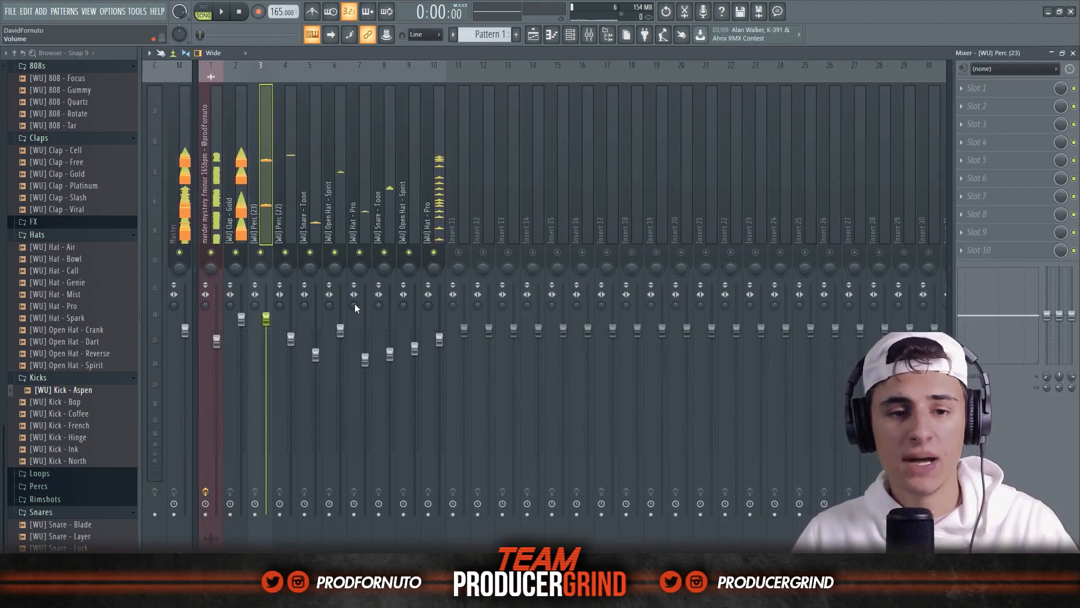
Step: Isolate the Perc (23) track and the track 10 Hat - Pro on the mixer, lowering the Clap - Gold level slightly during playback
click(439, 339)
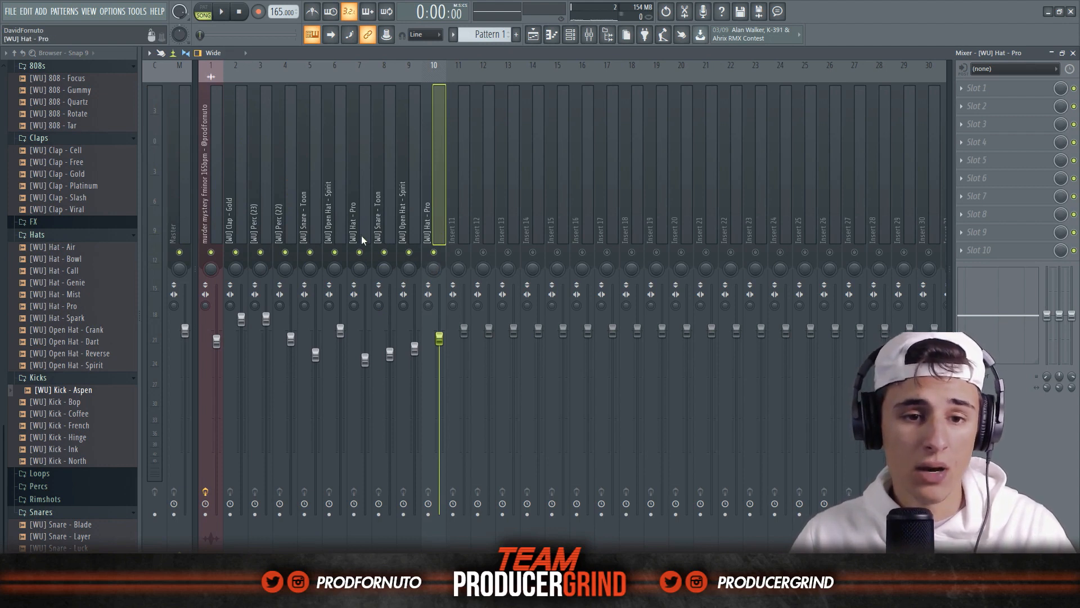
right_click(261, 253)
right_click(236, 252)
key(space)
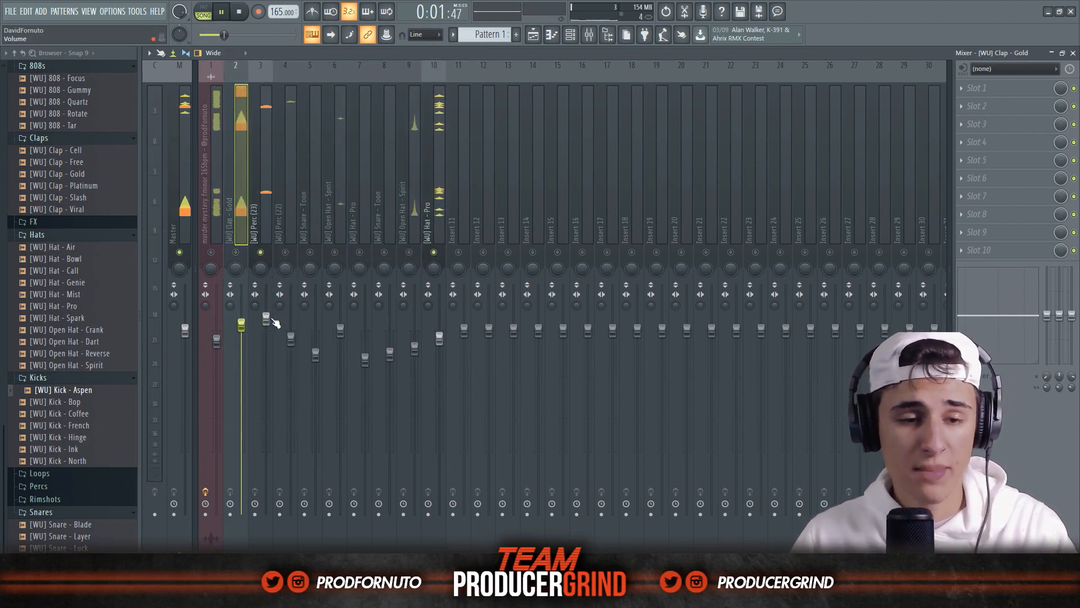
Step: Pull the Perc (23) mixer level far down, and bring it back up to about the default fader level during playback
drag(267, 325, 267, 436)
key(space)
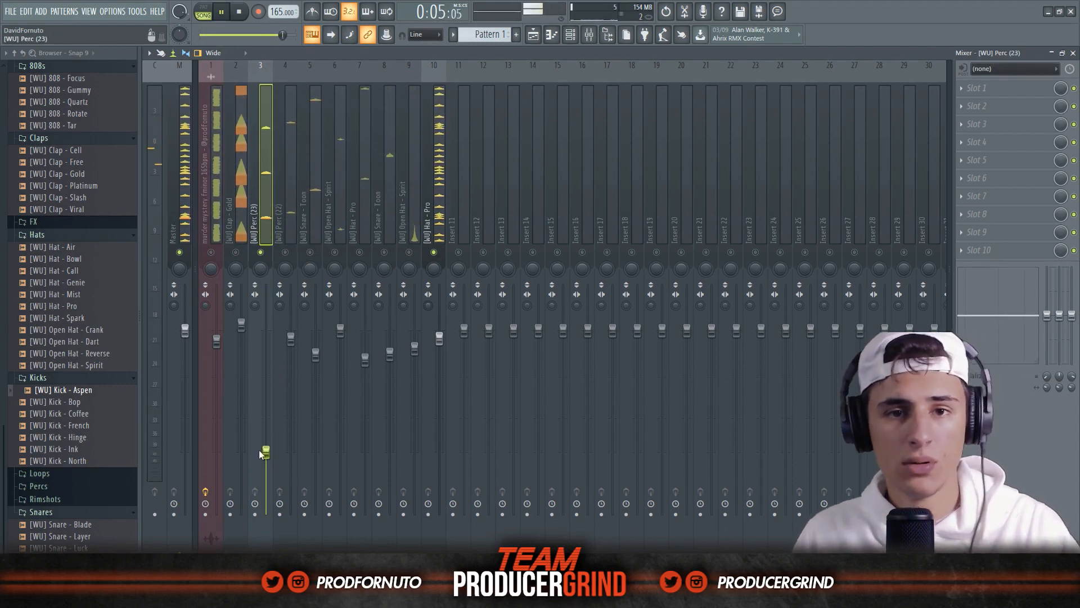
drag(266, 451, 266, 338)
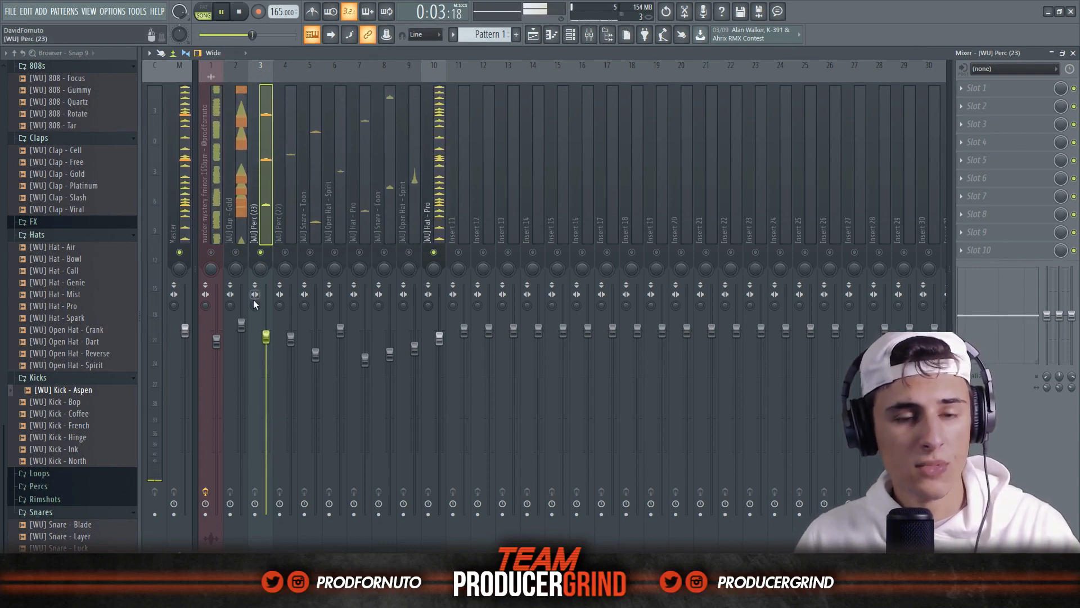
key(space)
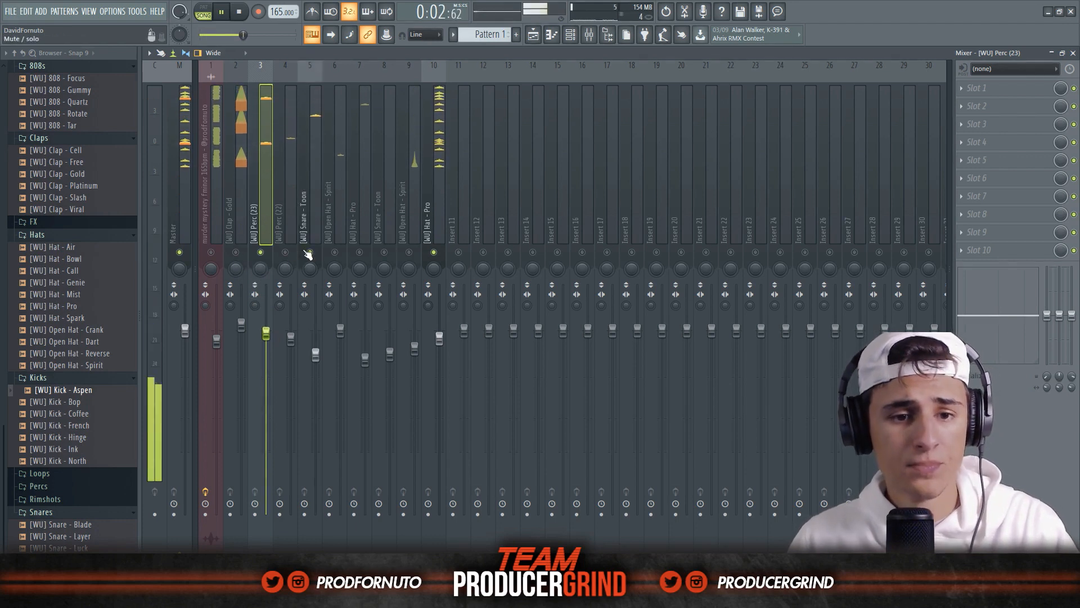
Step: Unmute mixer tracks 4 to 8 so the remaining percs, snares and hats play along
click(335, 252)
click(360, 252)
click(385, 252)
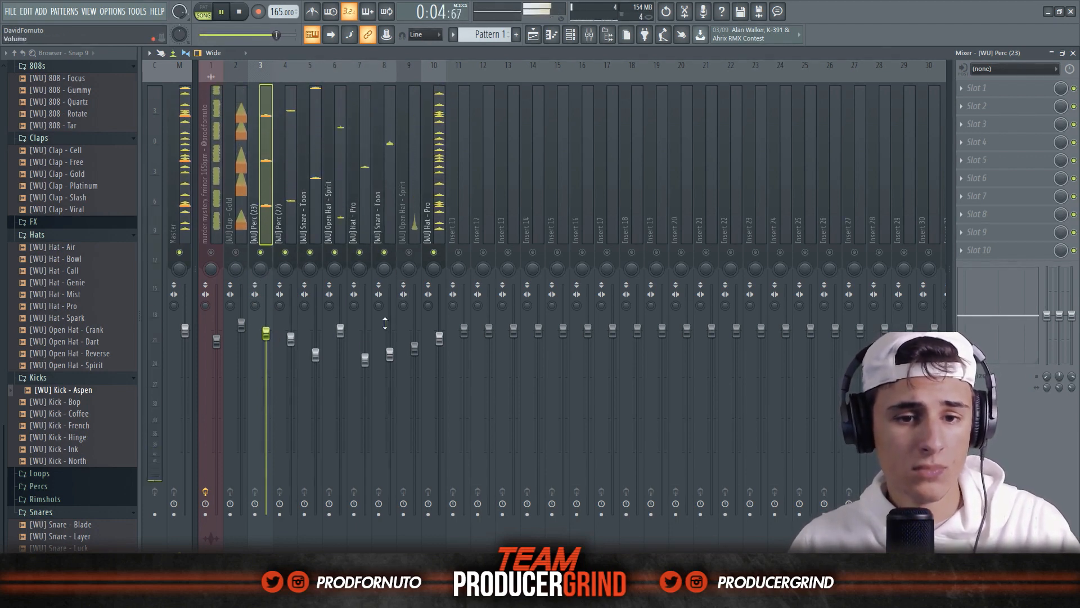
Step: Unmute tracks 2 and 9, raise Snare - Toon on track 5 and Clap - Gold slightly, and lower track 9's Open Hat - Spirit and the melody
click(324, 355)
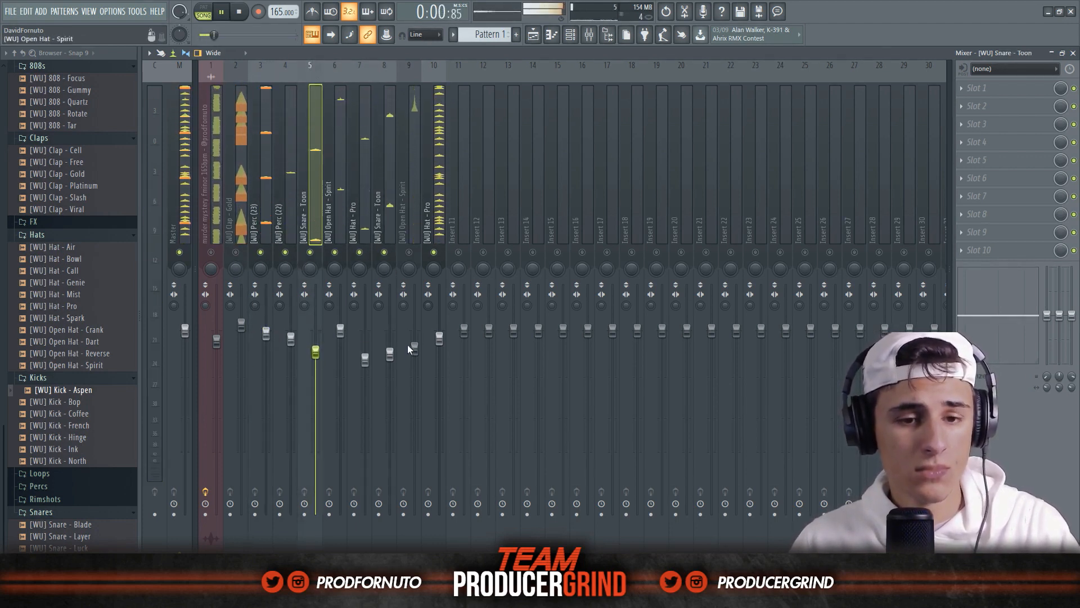
click(409, 252)
drag(415, 349, 414, 364)
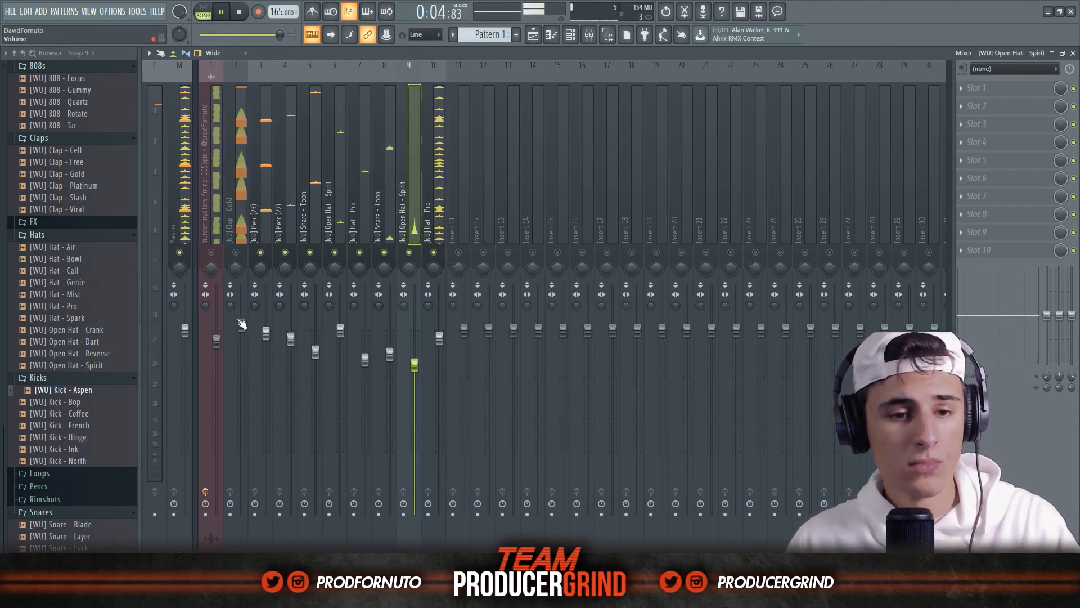
drag(242, 325, 217, 345)
click(236, 252)
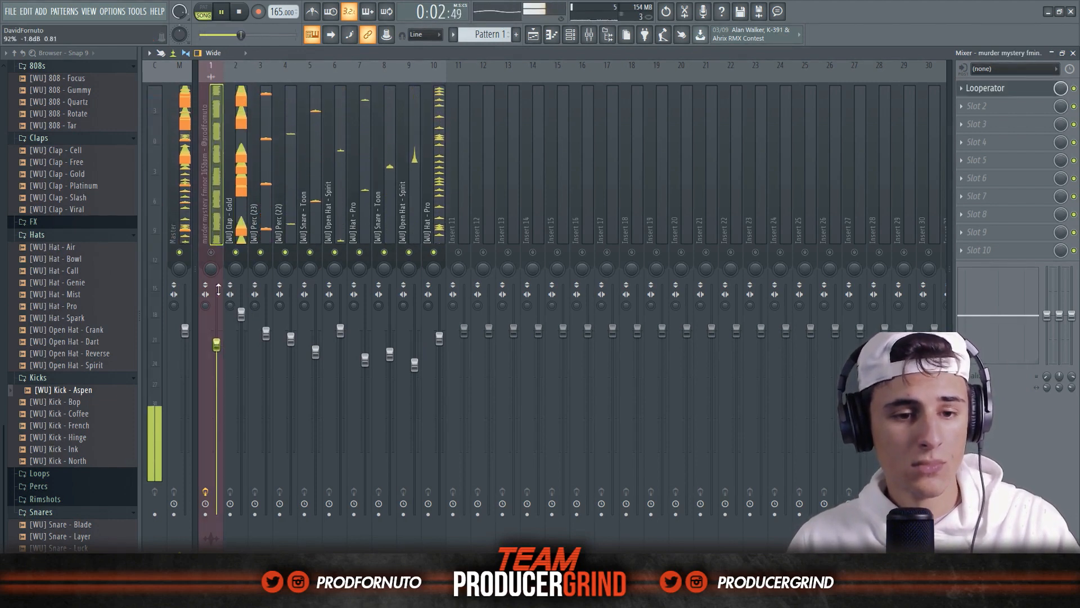
Step: Solo the melody track, add Fruity Parametric EQ 2 in its slot 2 and reduce the lows with the band 1 low shelf
right_click(214, 254)
key(space)
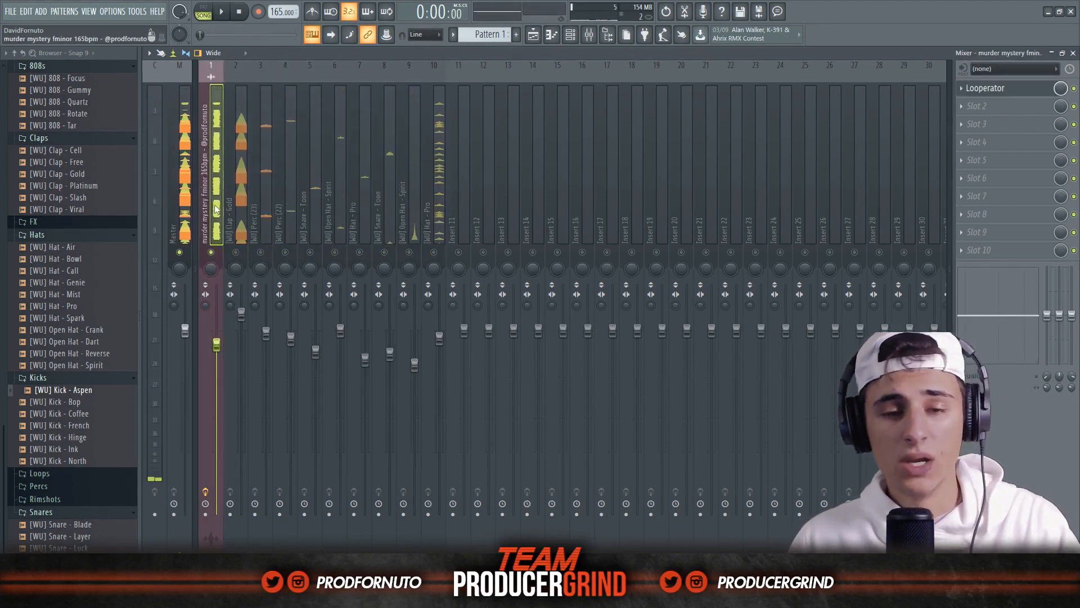
click(976, 106)
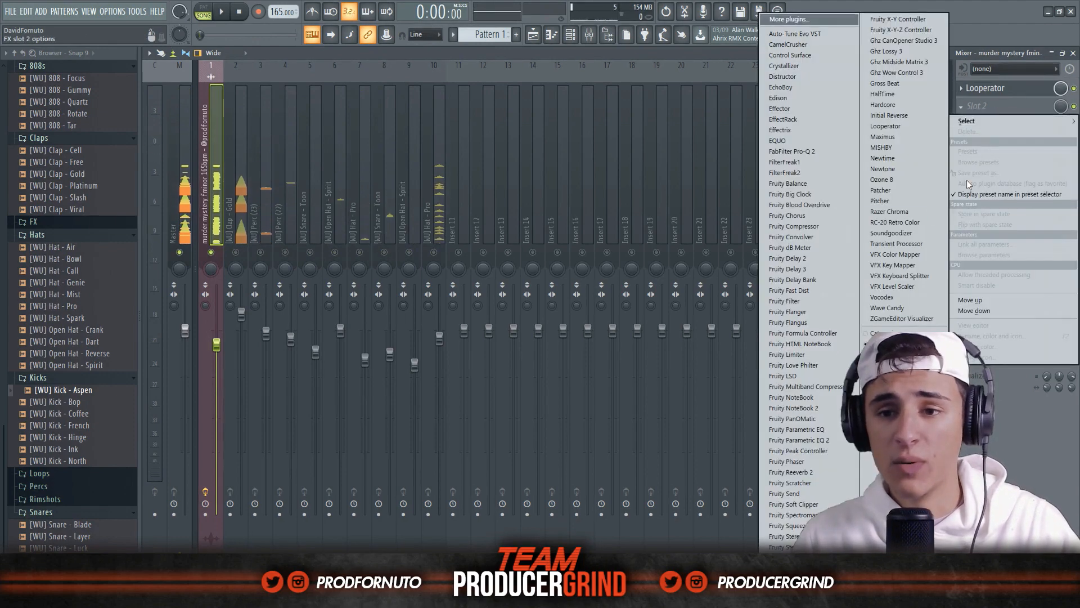
click(817, 440)
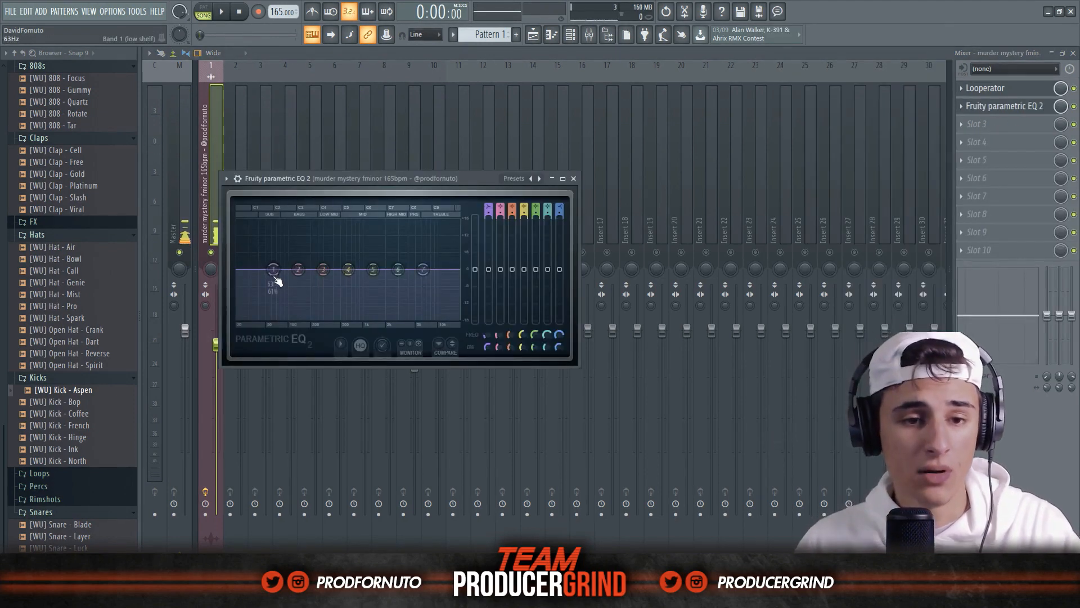
key(space)
drag(273, 272, 305, 312)
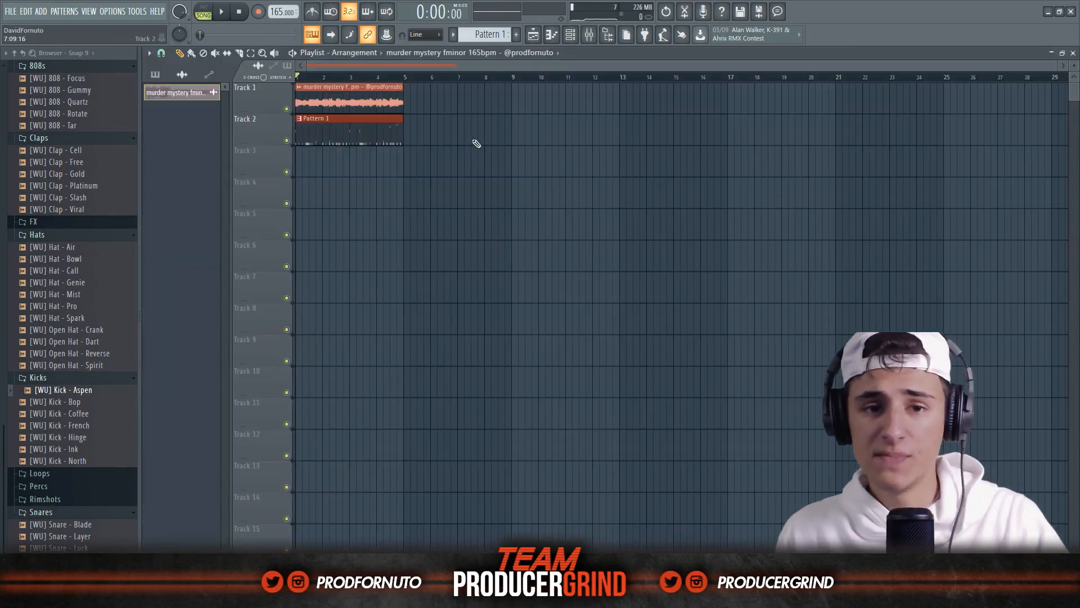
Step: Duplicate the melody and Pattern 1 clips across bars 5 to 8 of the playlist and play the arrangement
key(ctrl+b)
key(space)
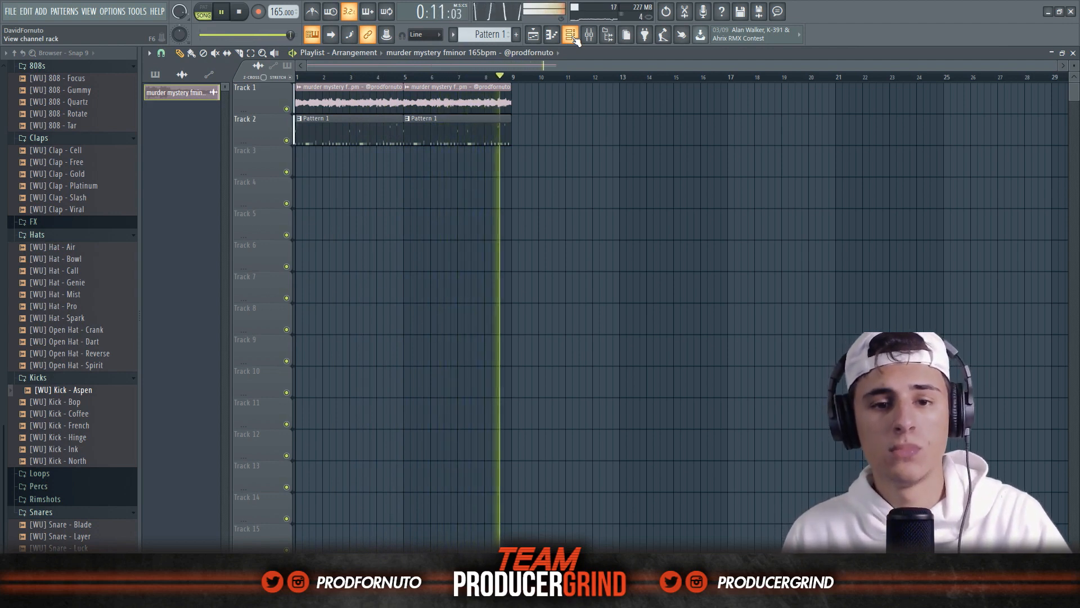
key(space)
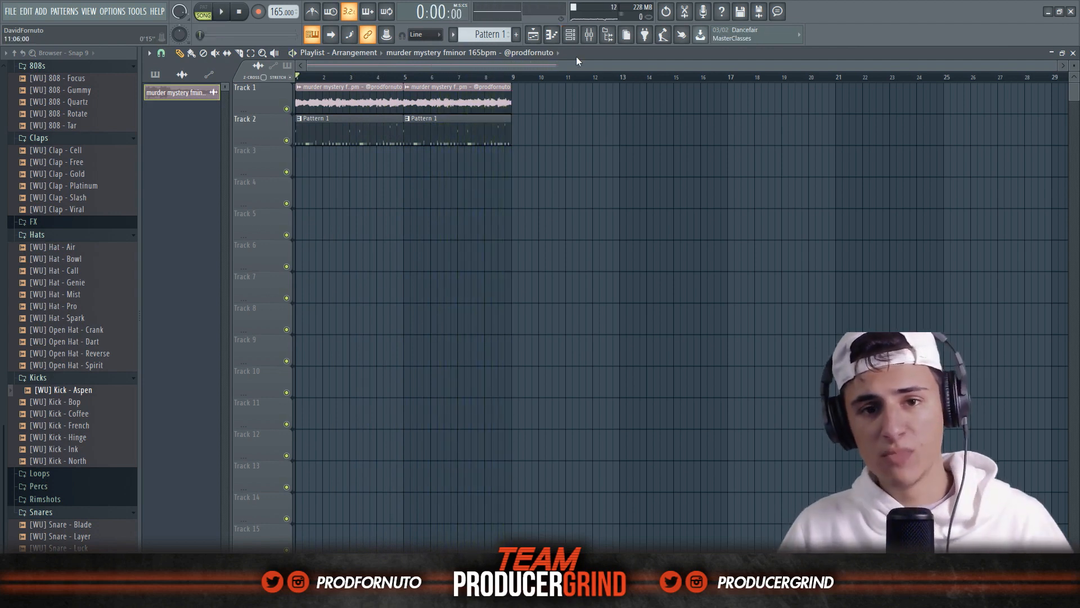